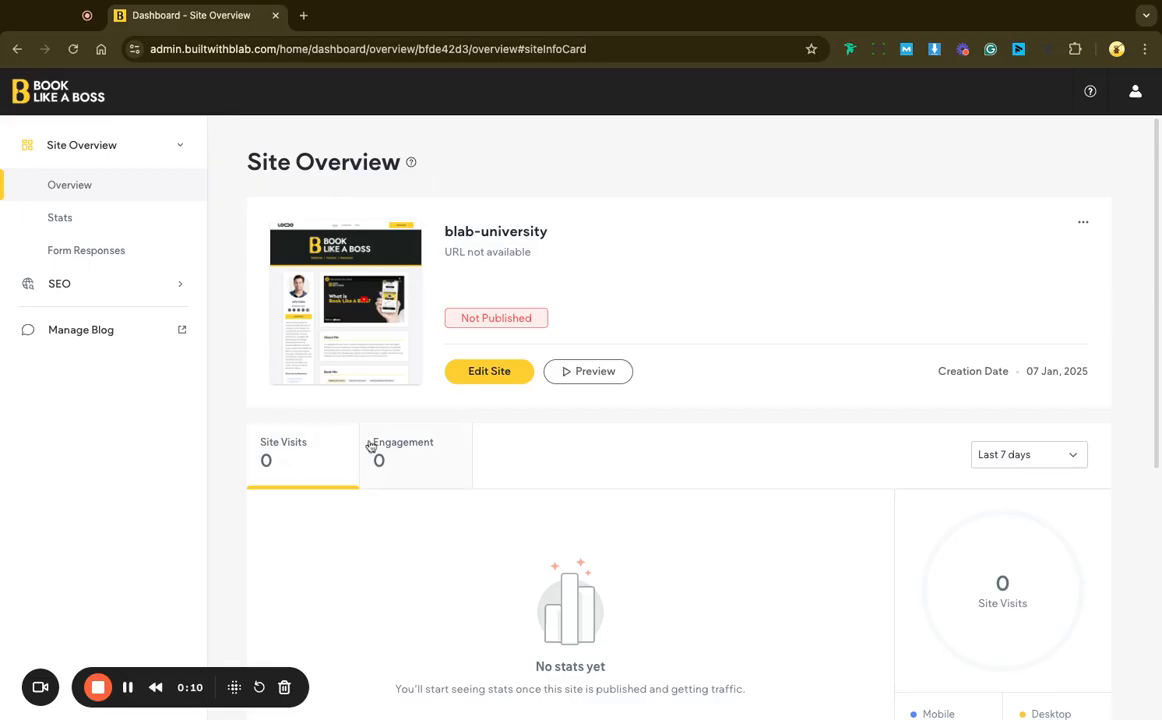
Step: Open the blab-university site for editing and examine its site-level SEO settings down to the site meta title and description
click(478, 380)
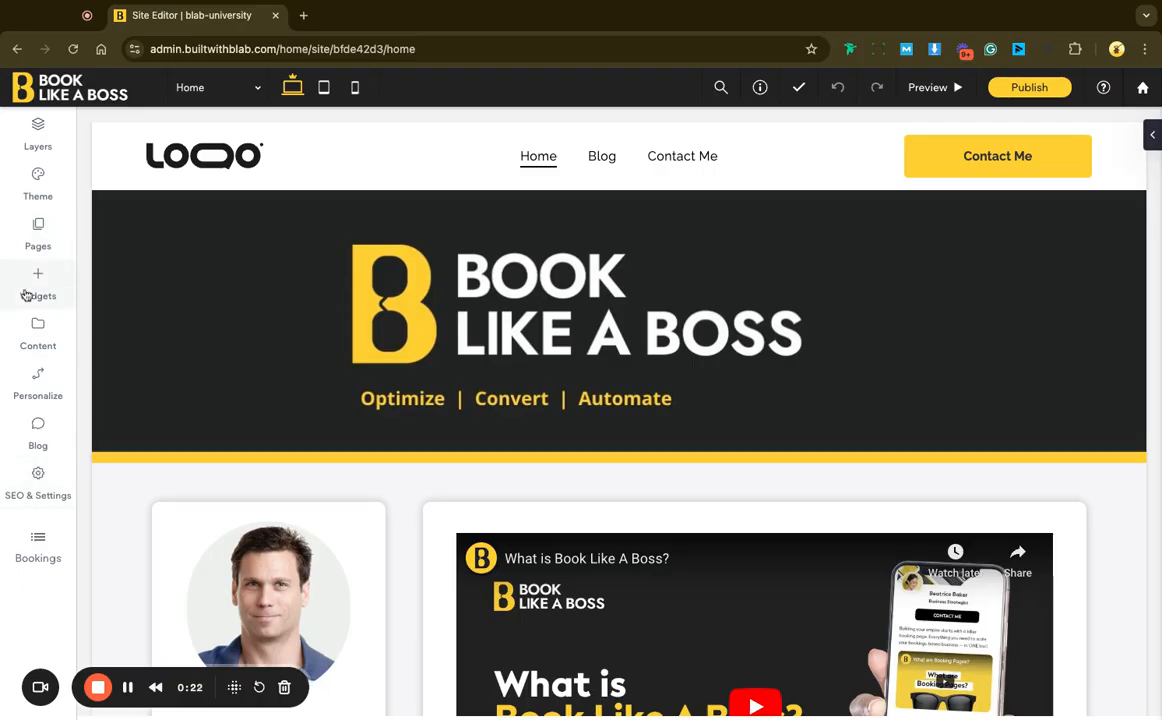
click(40, 482)
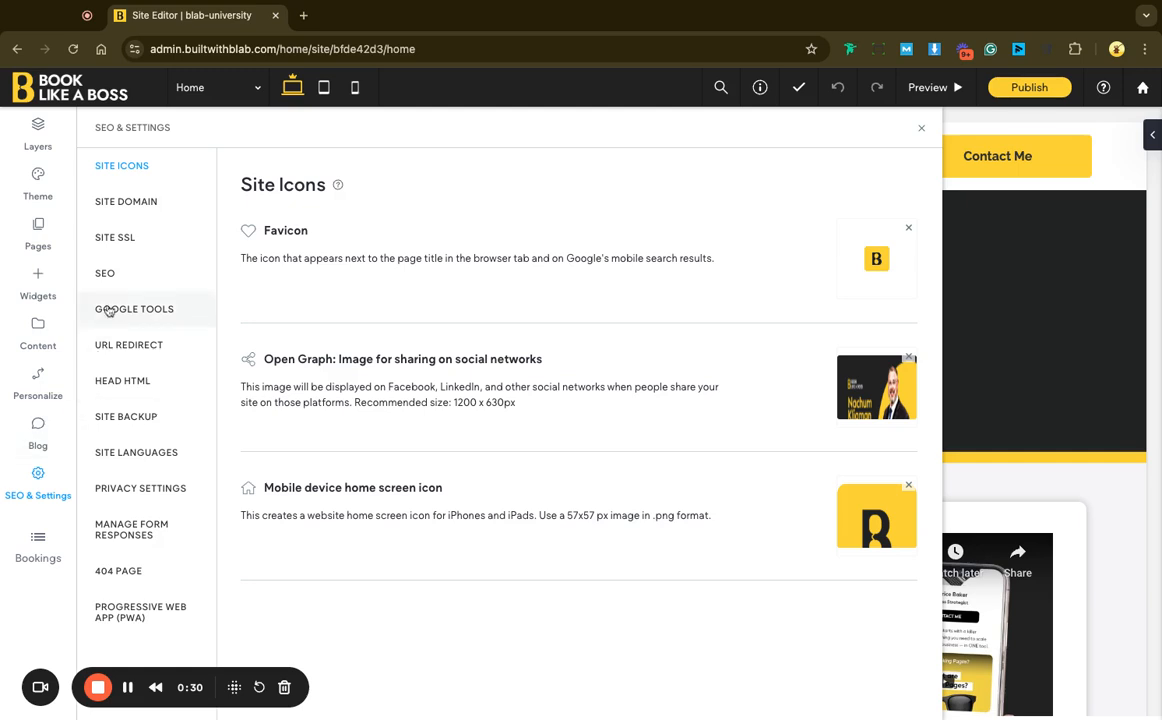
click(106, 274)
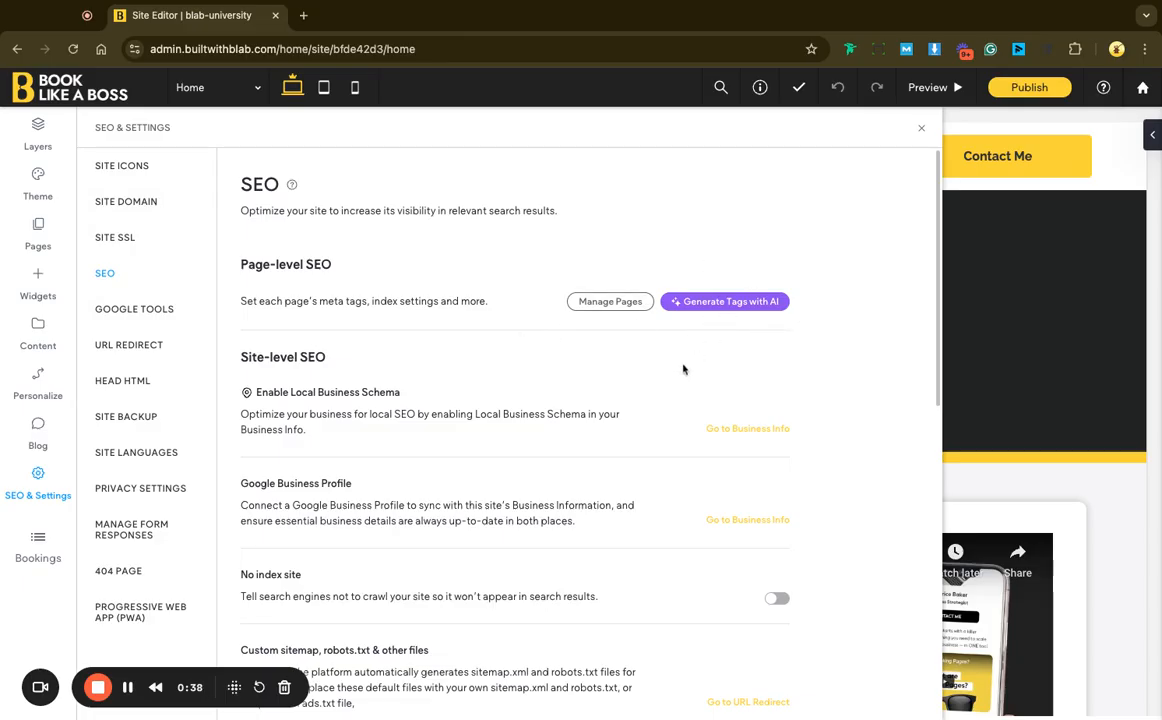
scroll(668, 394, down, 3)
scroll(668, 394, down, 7)
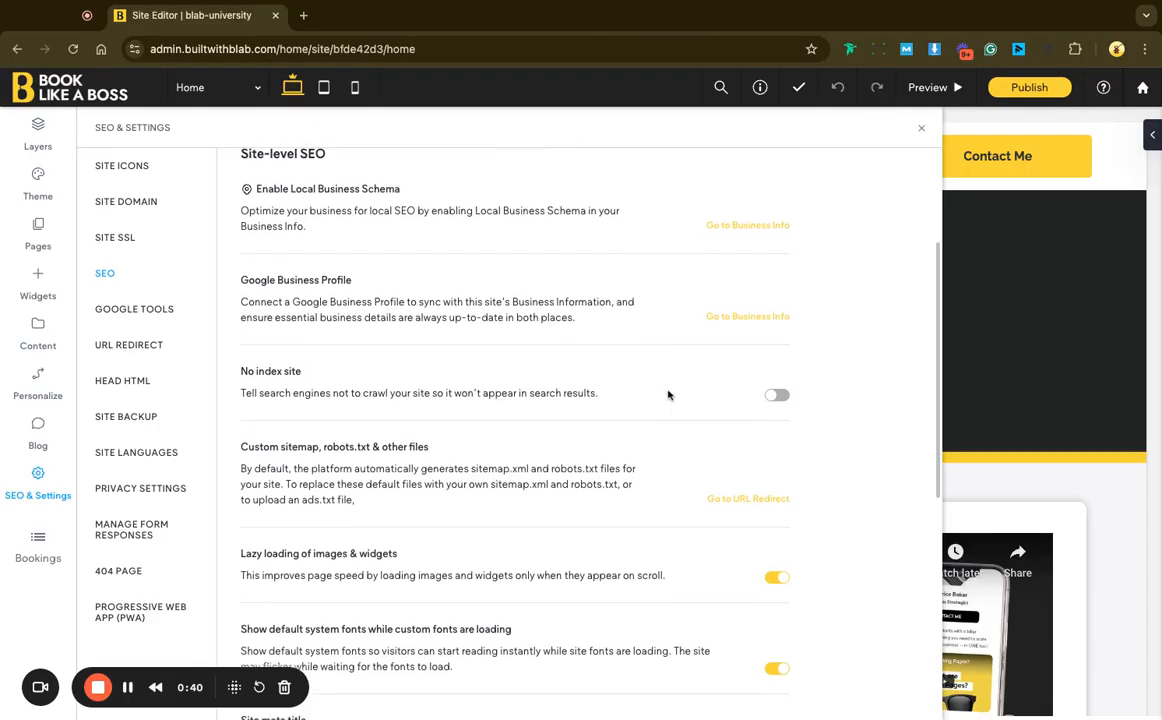
scroll(656, 389, down, 2)
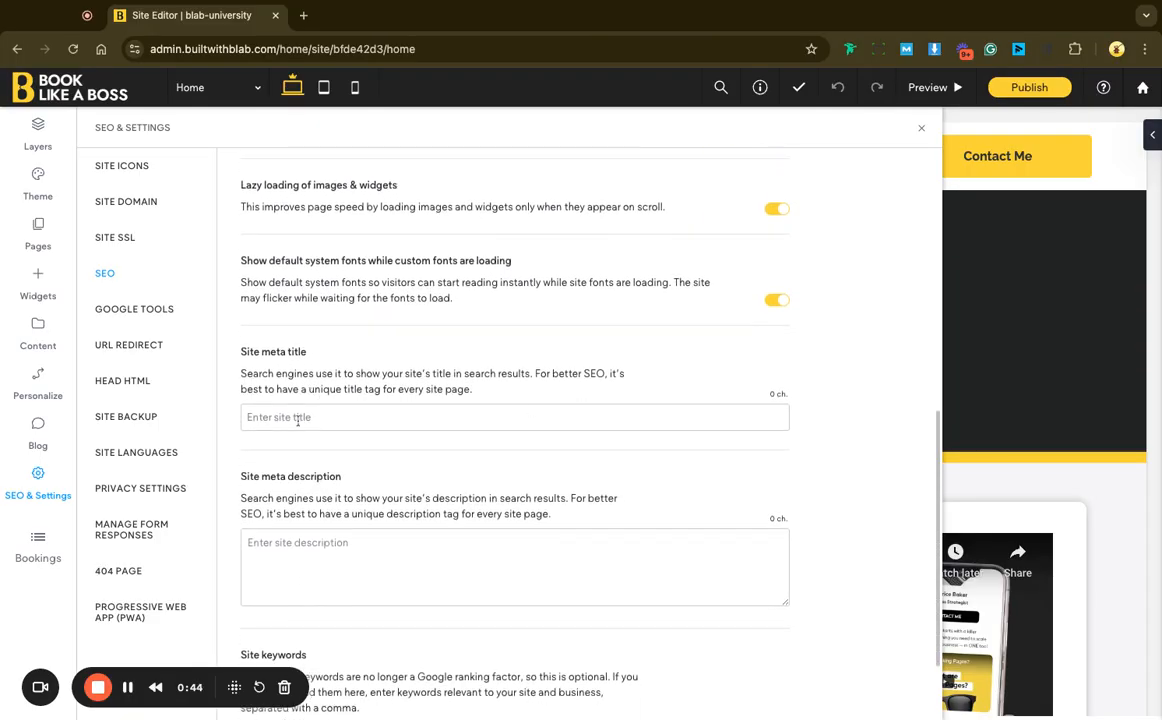
click(307, 552)
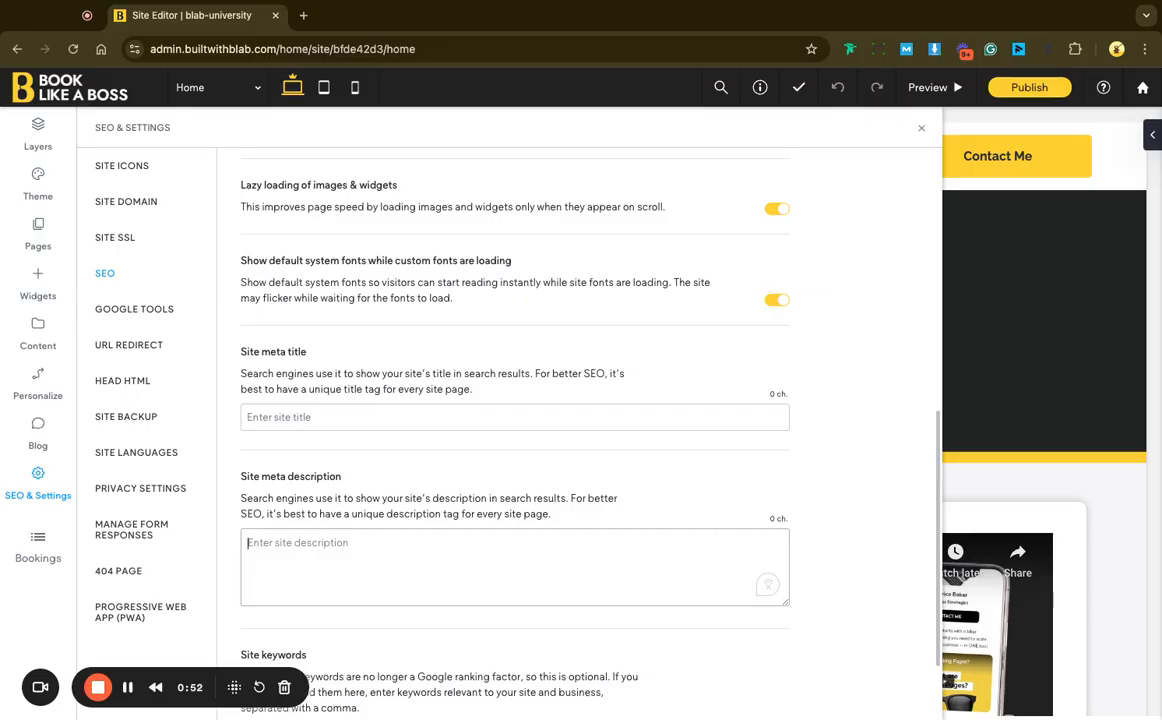
Step: Examine the Contact Me page's SEO meta title and description, and view the Page SEO dashboard covering all site pages
click(38, 240)
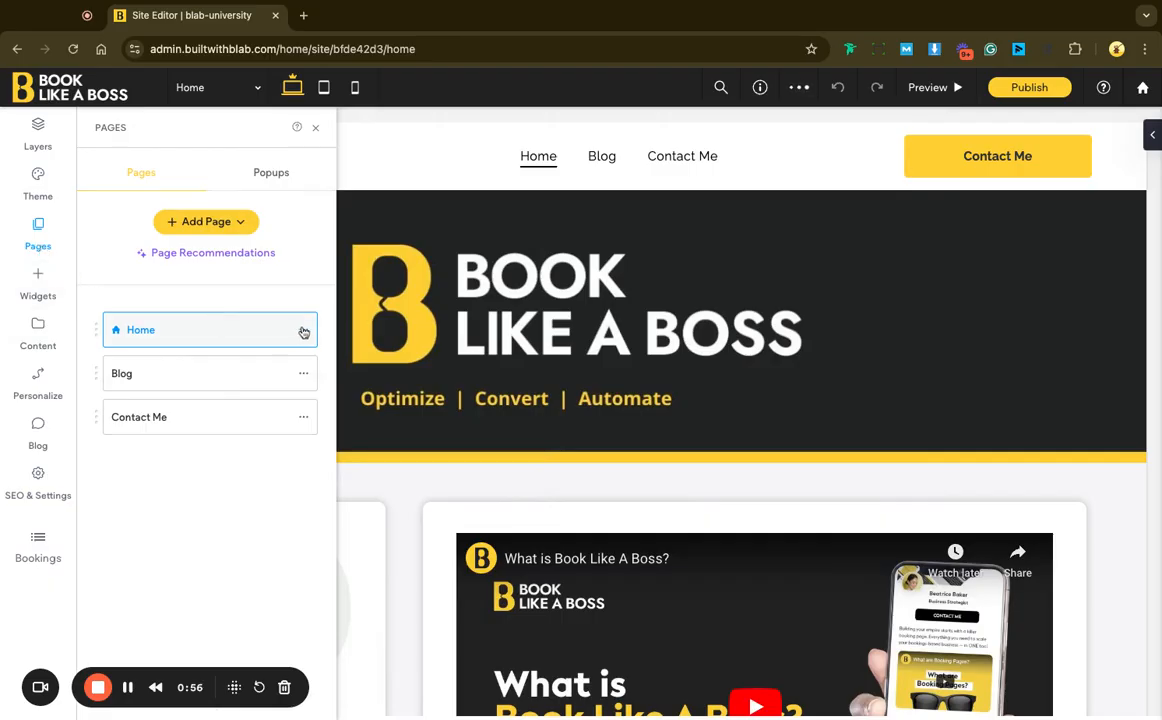
click(303, 421)
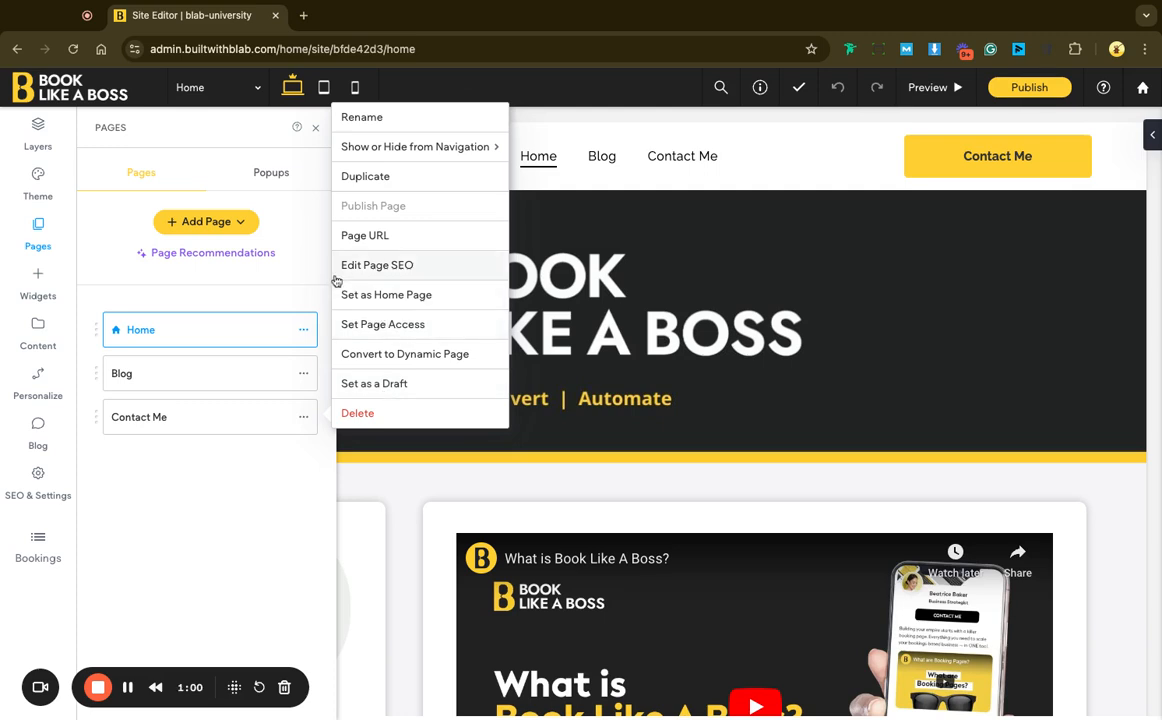
click(389, 272)
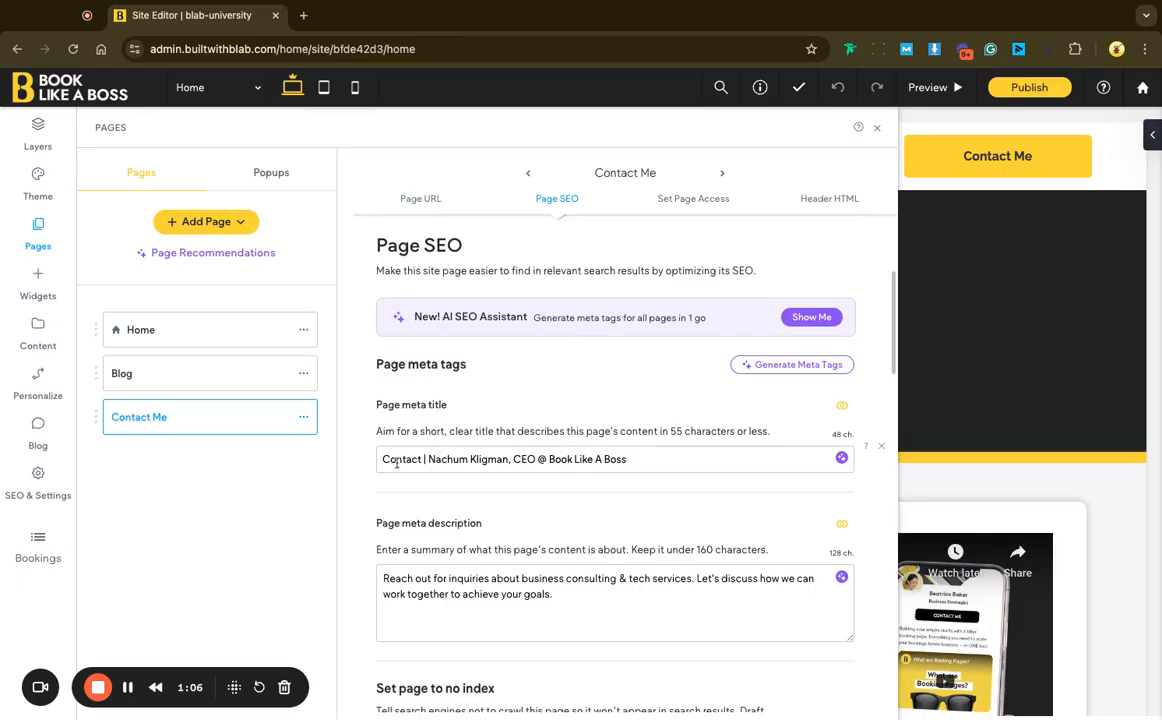
drag(384, 459, 640, 460)
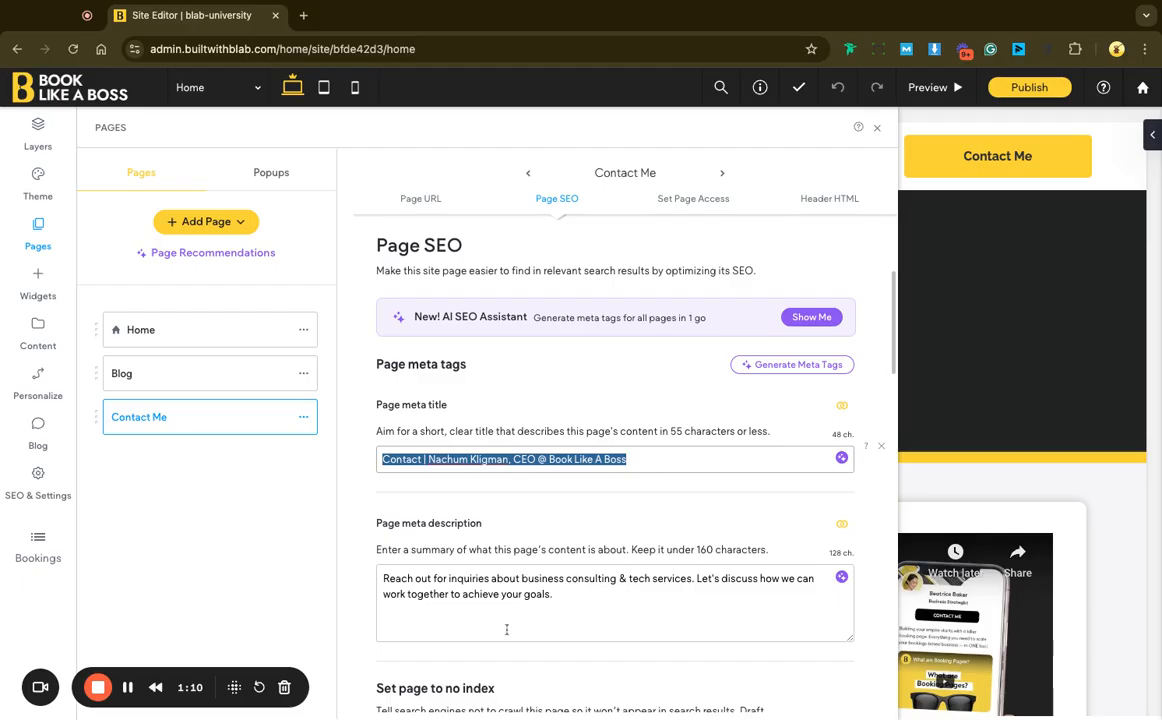
click(627, 415)
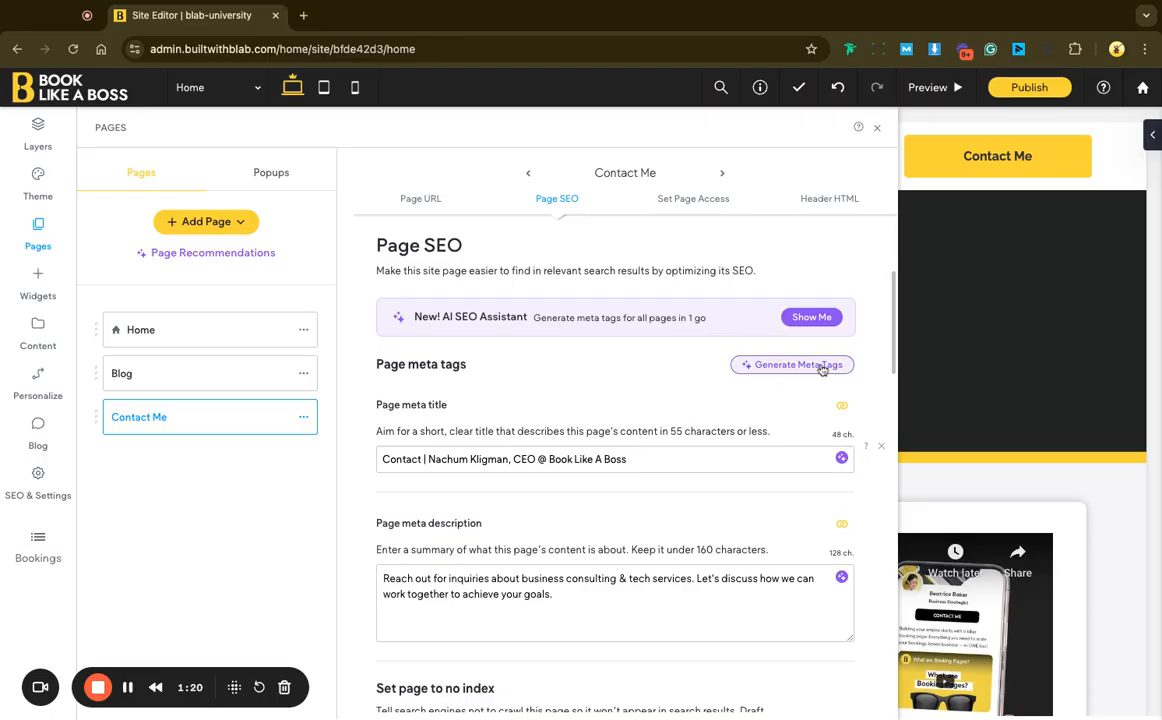
click(813, 317)
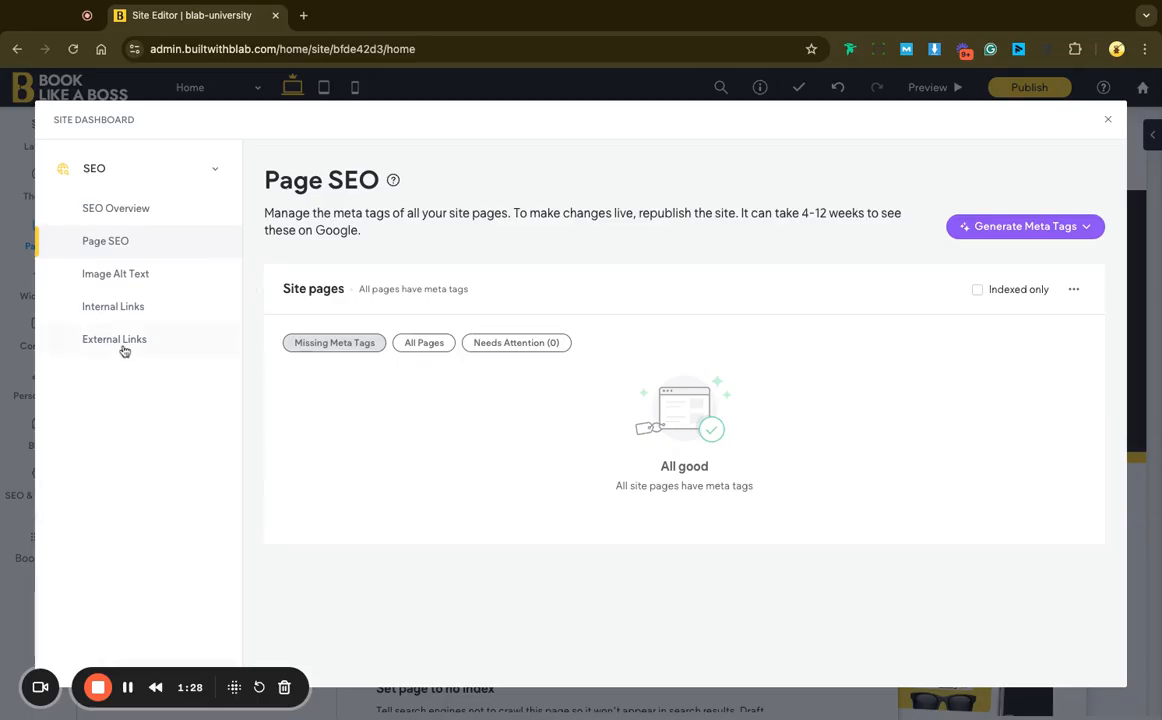
click(1107, 119)
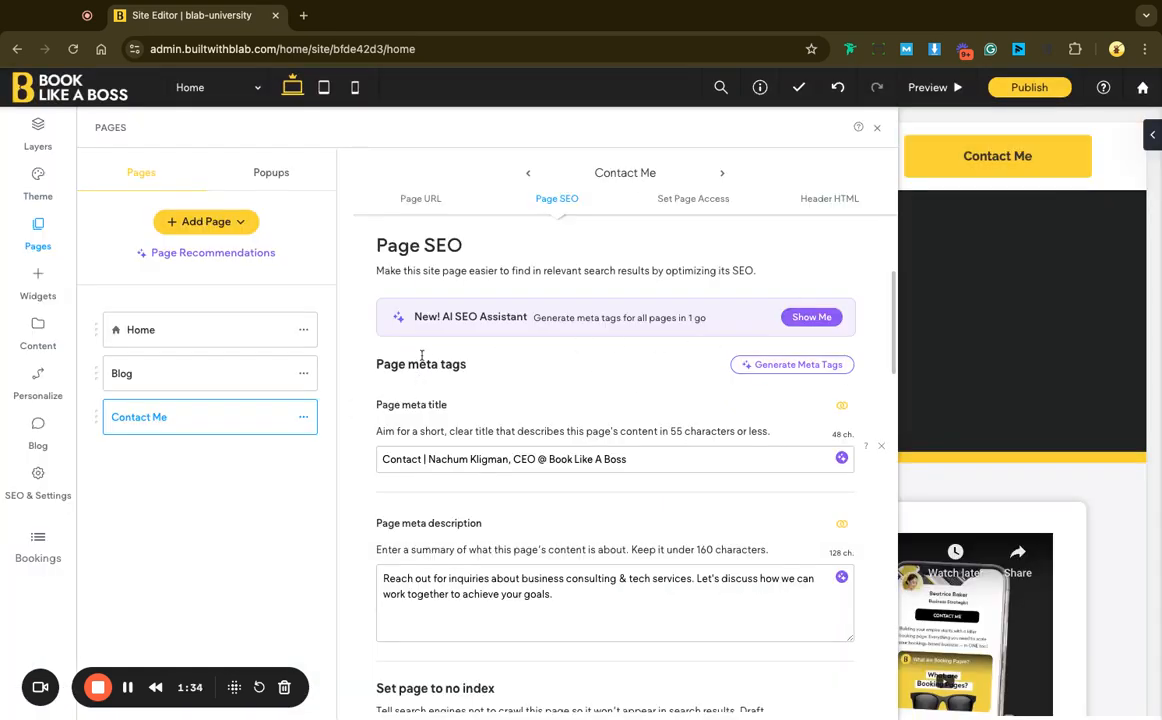
Step: Examine the AI SEO Assistant form for generating the Contact Me page's meta tags, including the tone of voice choices, and close it
click(746, 366)
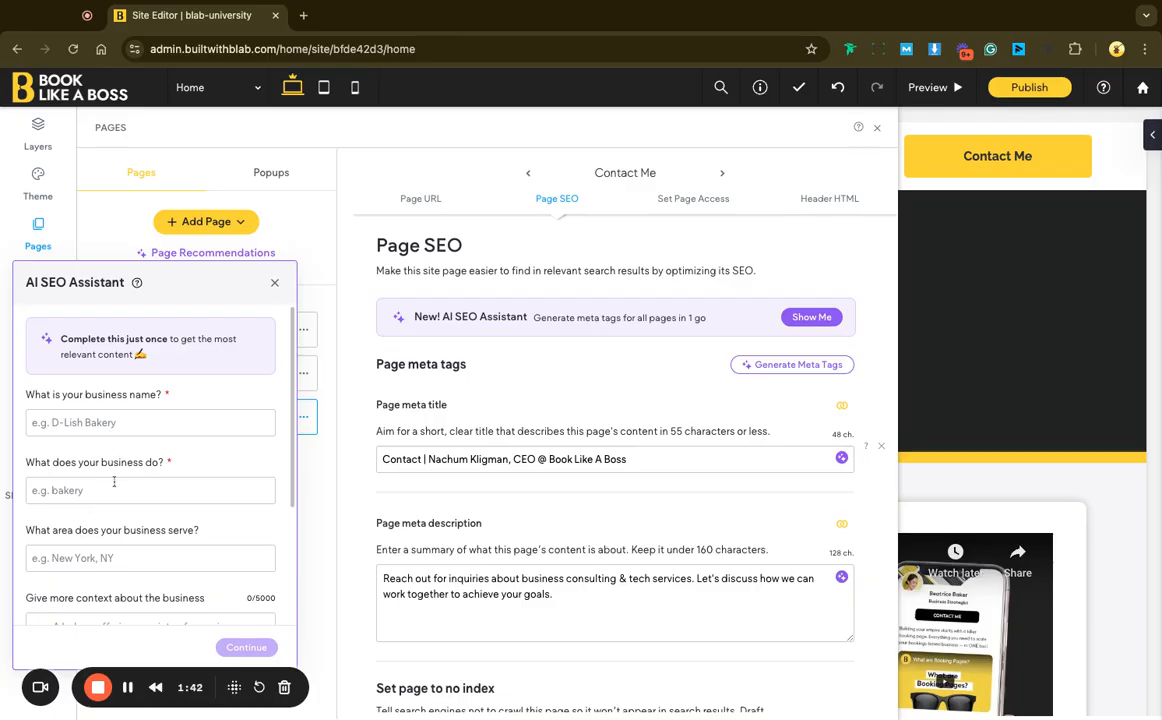
scroll(114, 482, down, 2)
scroll(150, 450, down, 2)
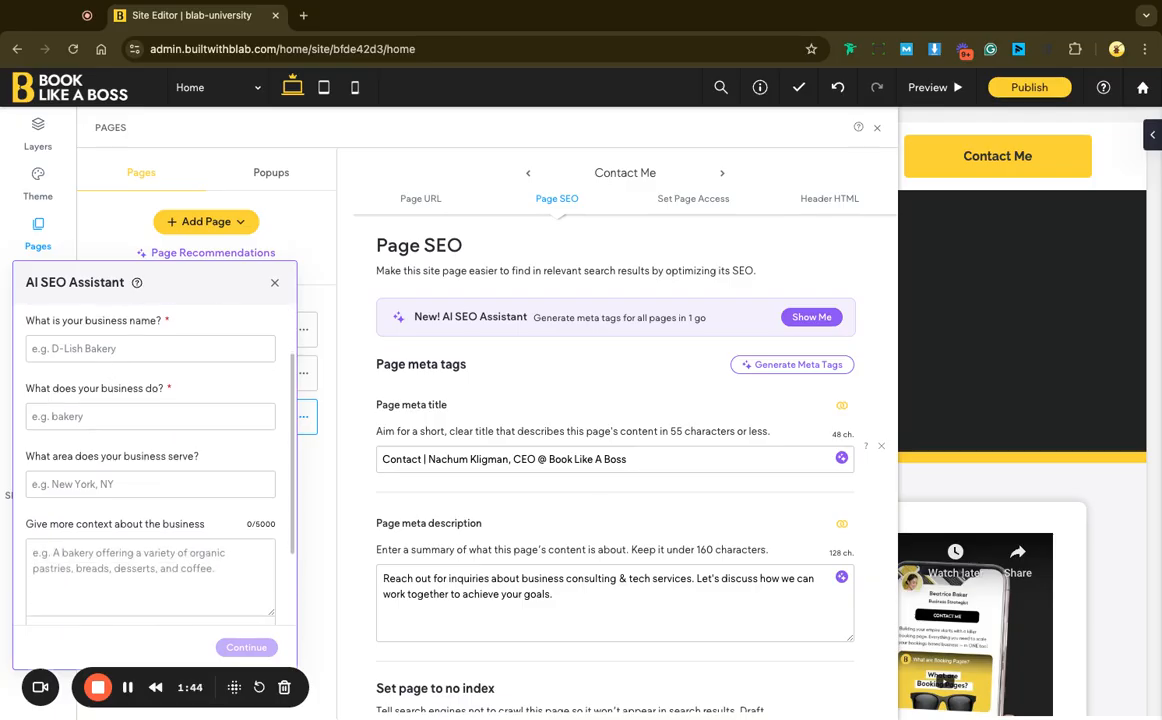
drag(27, 472, 278, 480)
click(280, 484)
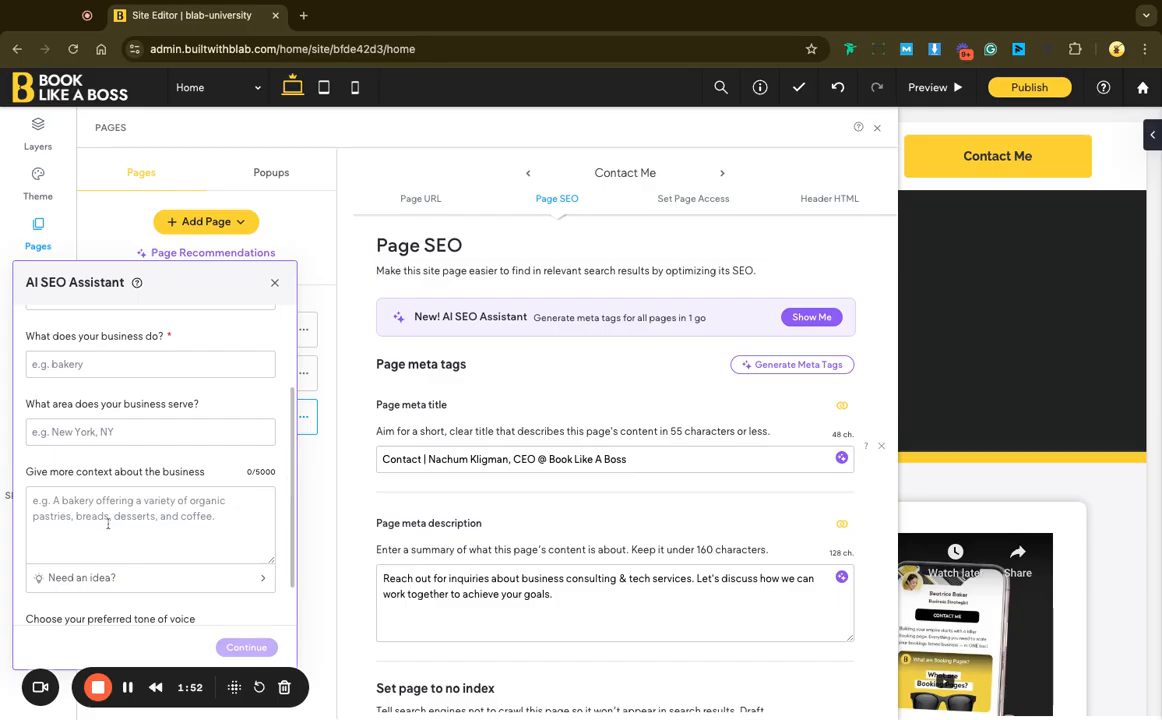
scroll(108, 523, down, 2)
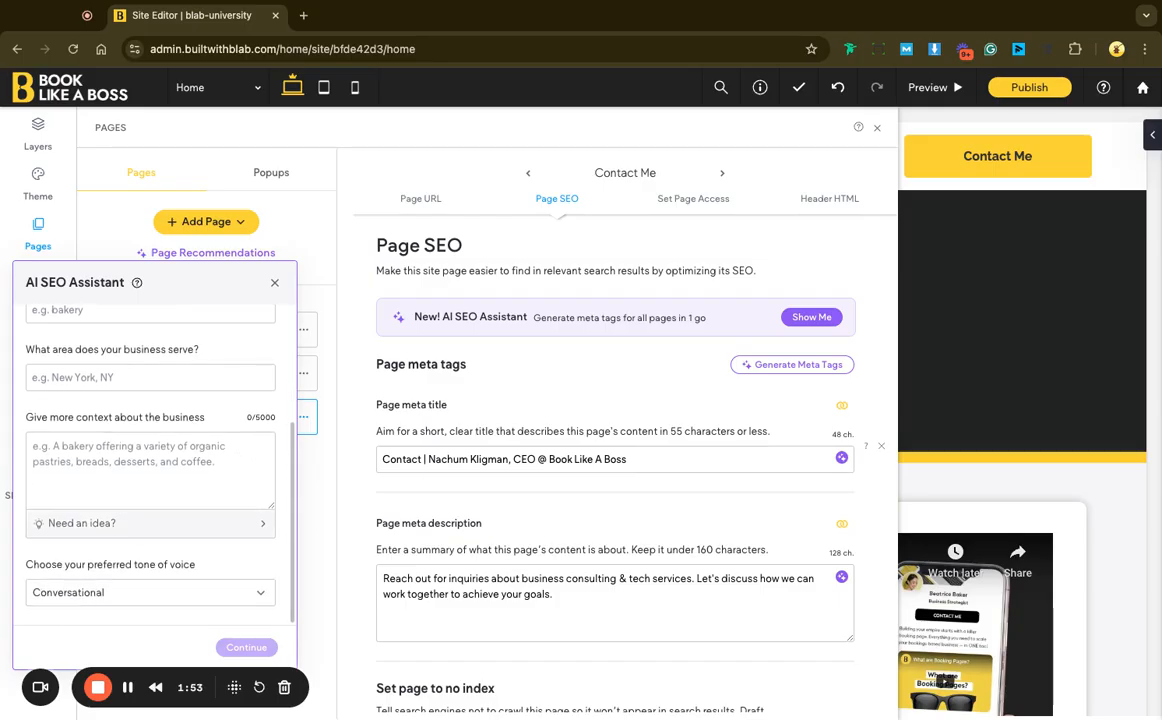
click(108, 593)
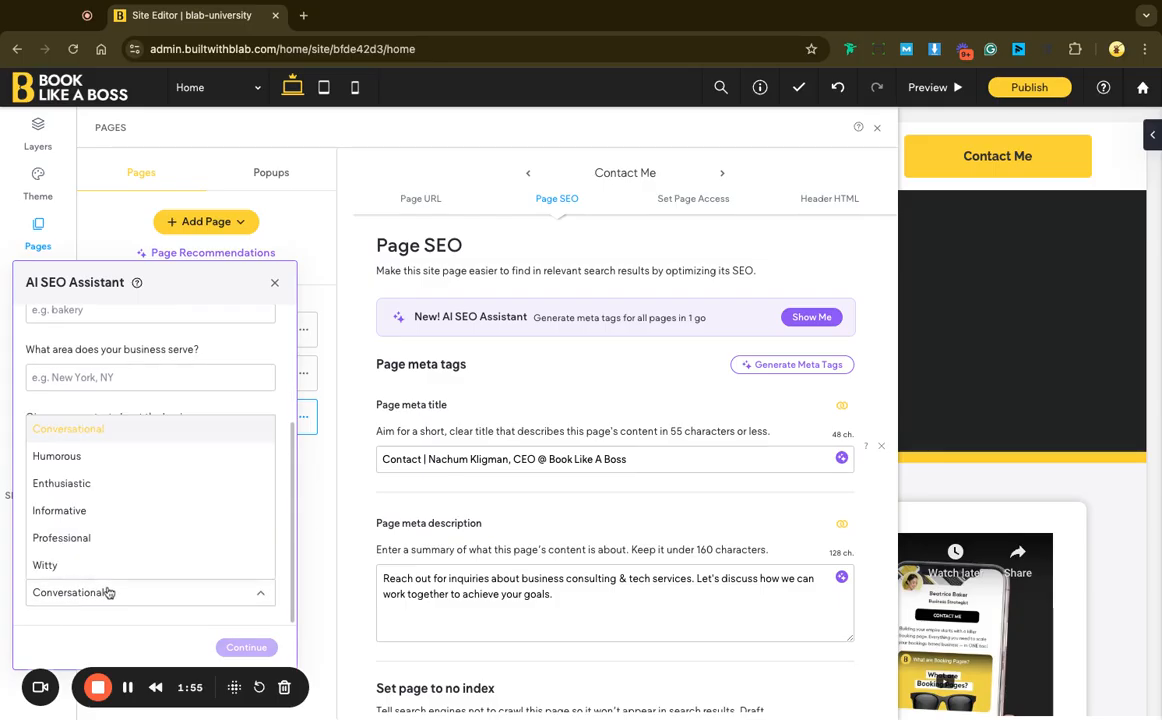
click(230, 594)
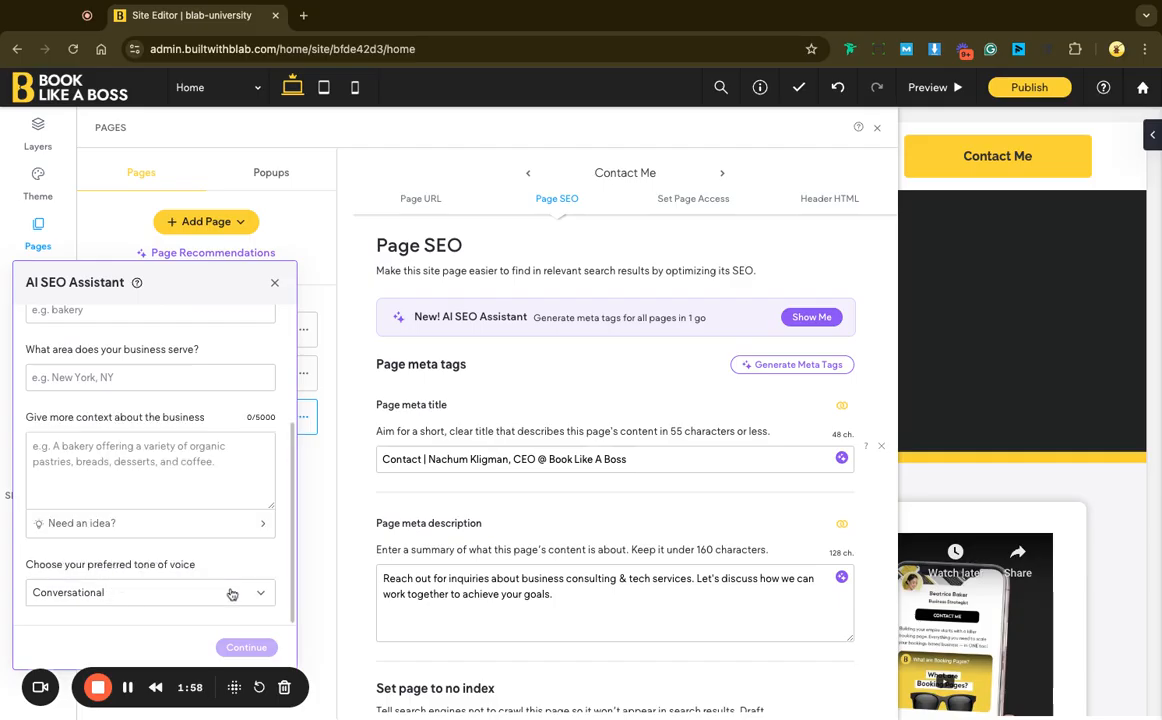
scroll(231, 594, up, 4)
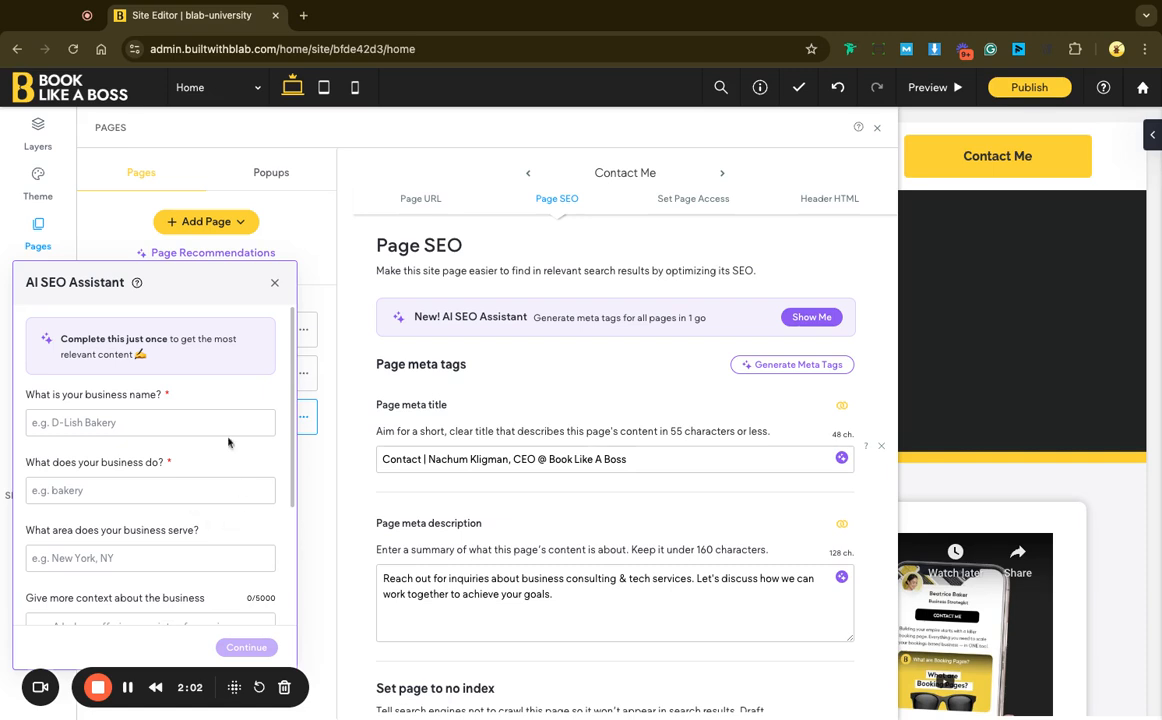
scroll(197, 517, down, 2)
scroll(197, 517, up, 2)
click(274, 283)
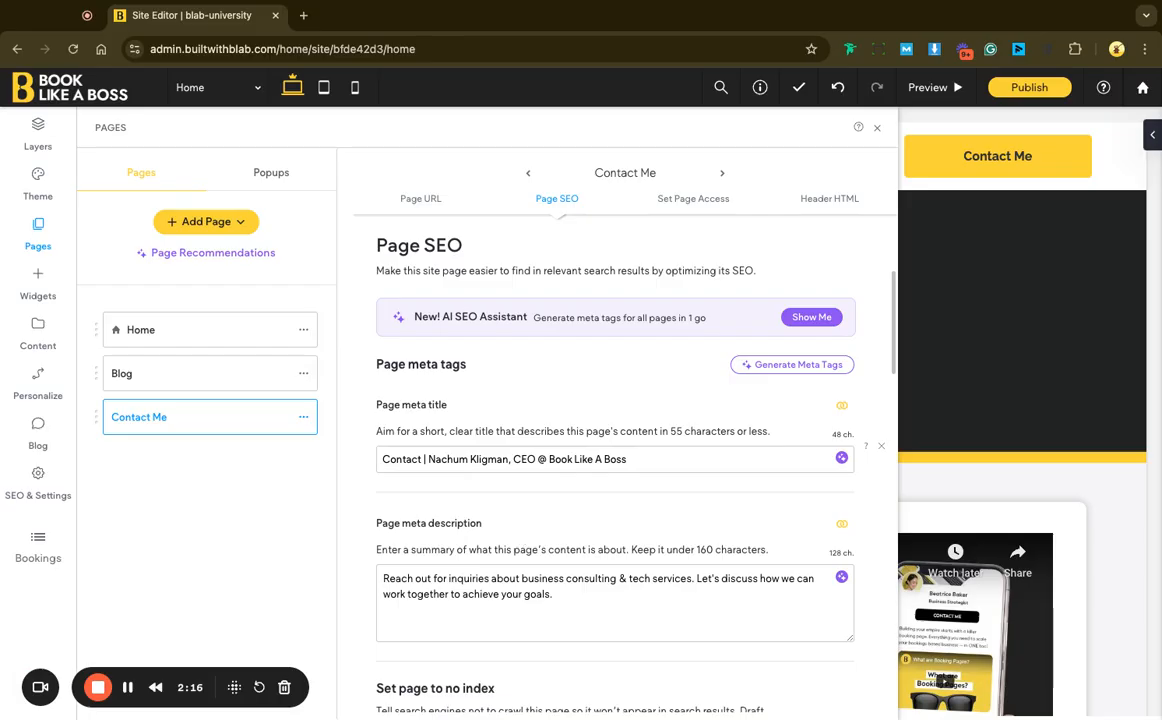
Step: Open the SEO Overview from the site's SEO settings and expand its Image Alt Text category
click(40, 485)
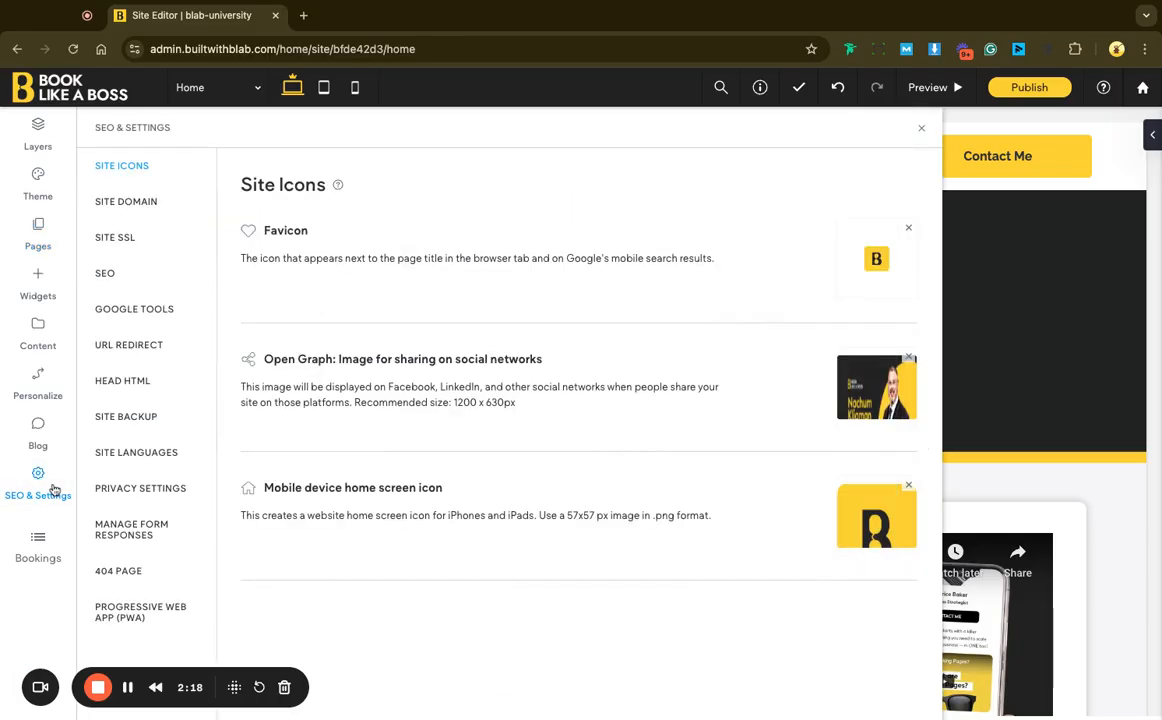
click(128, 278)
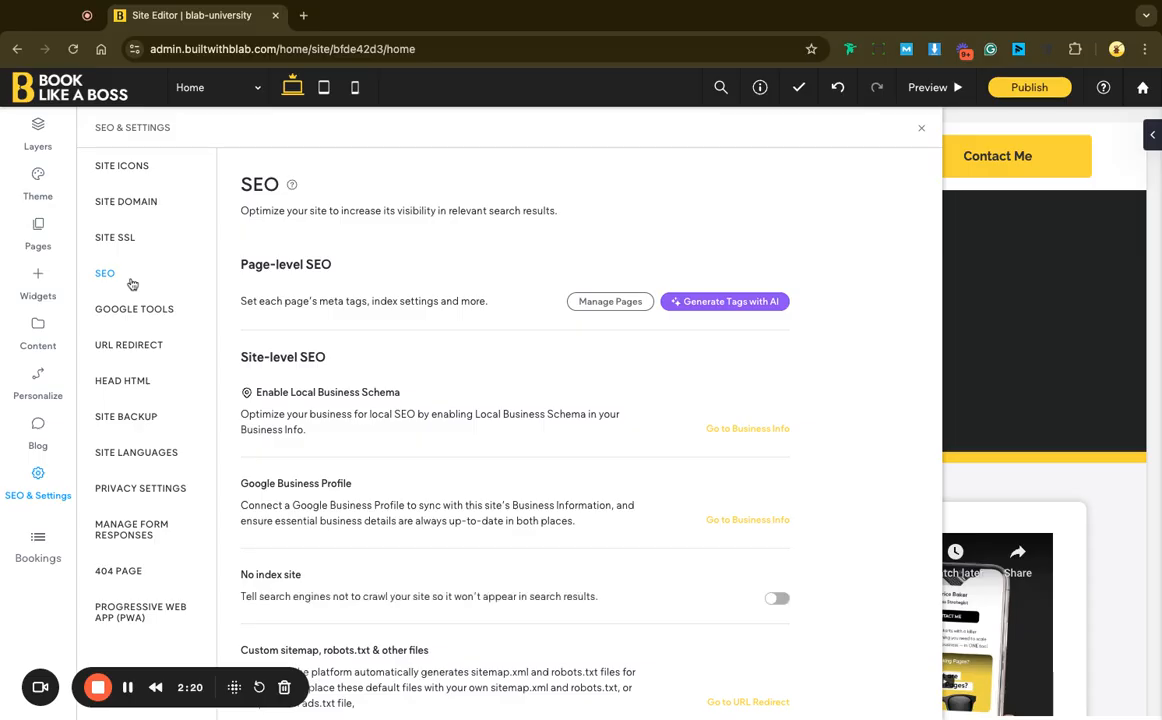
click(724, 301)
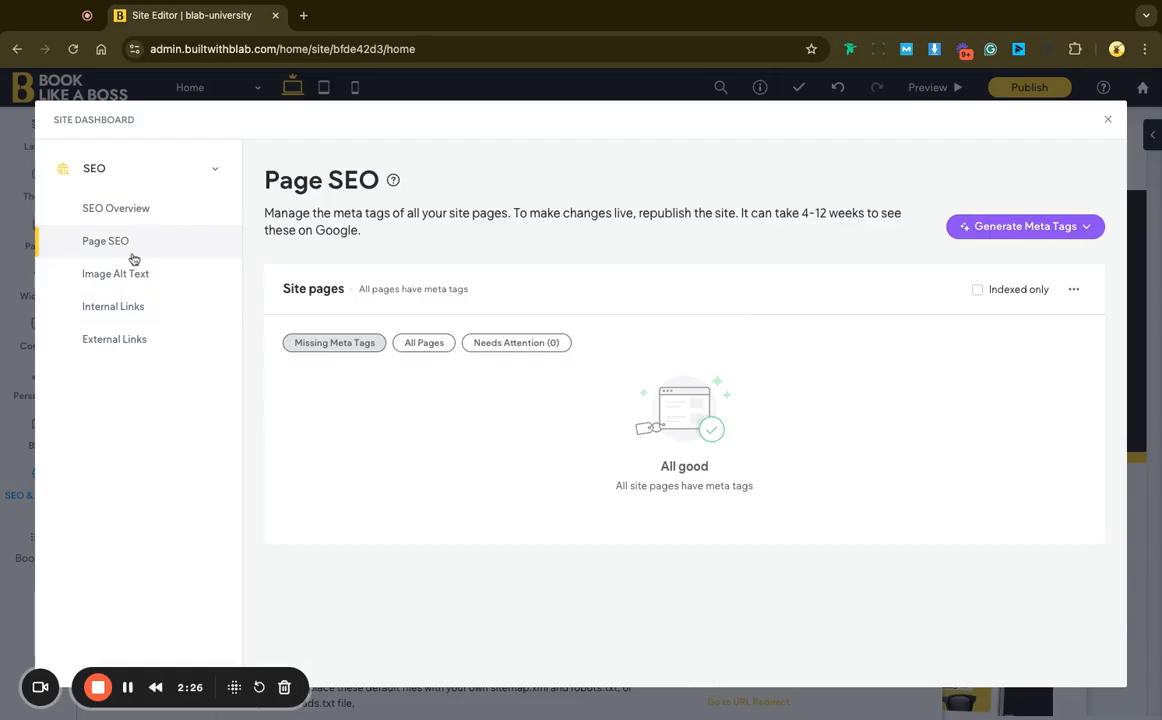
click(118, 211)
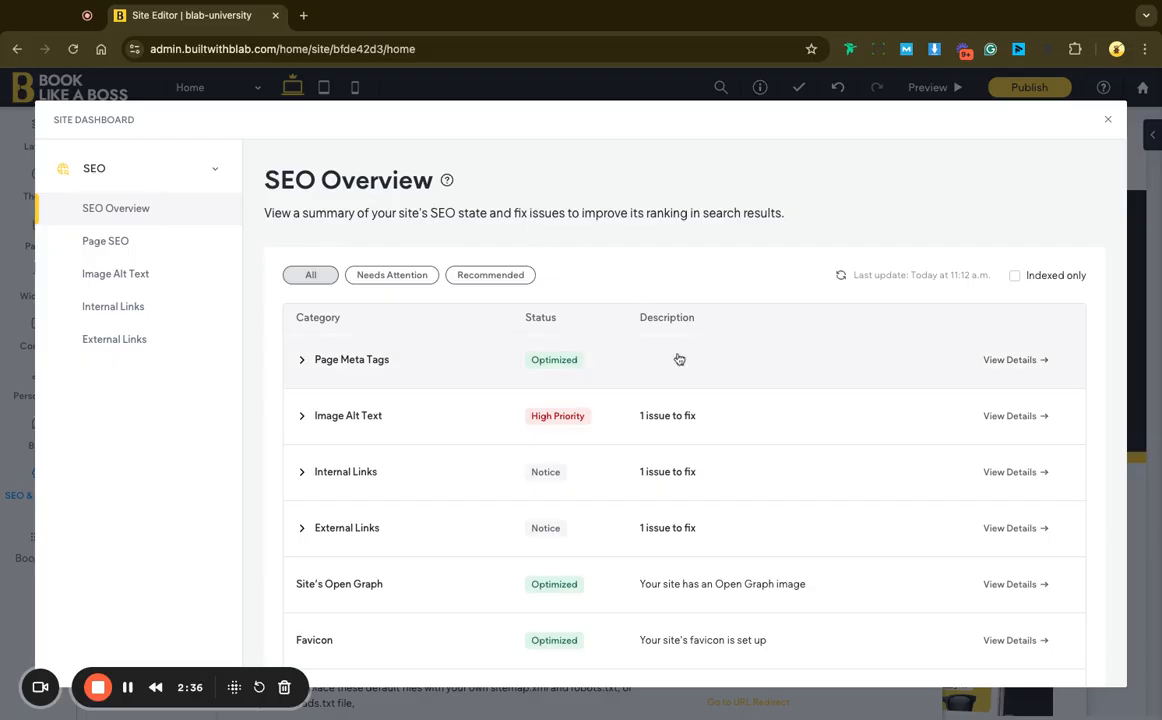
scroll(669, 416, down, 2)
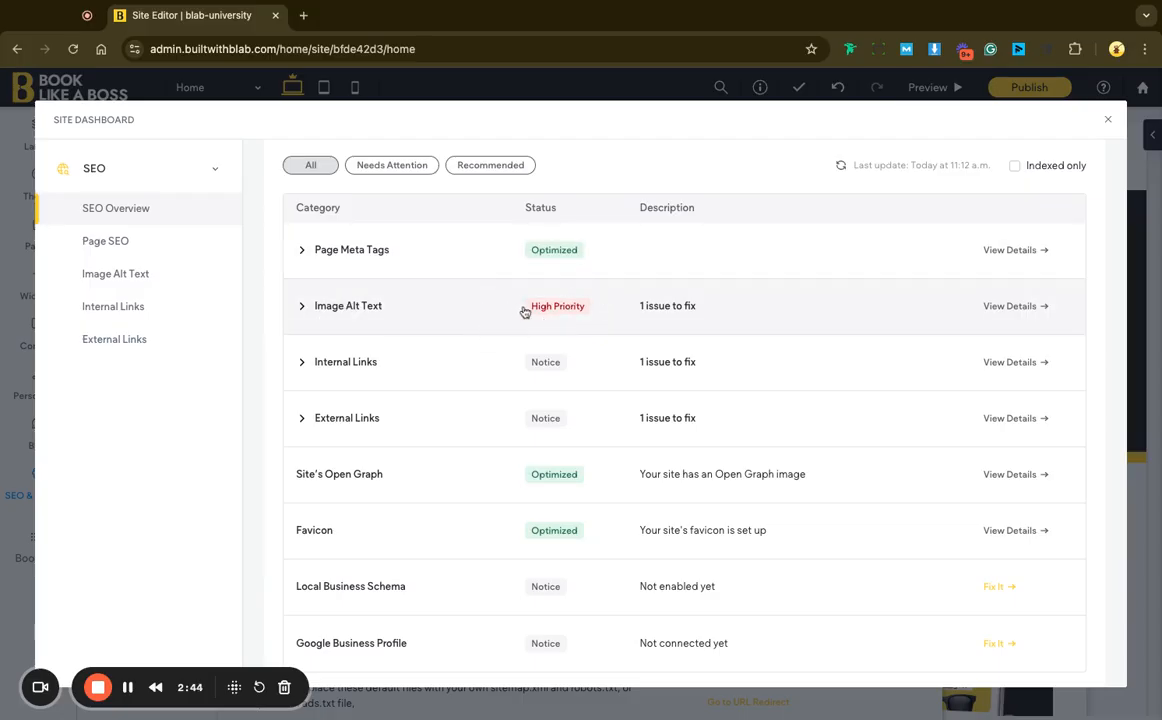
click(304, 311)
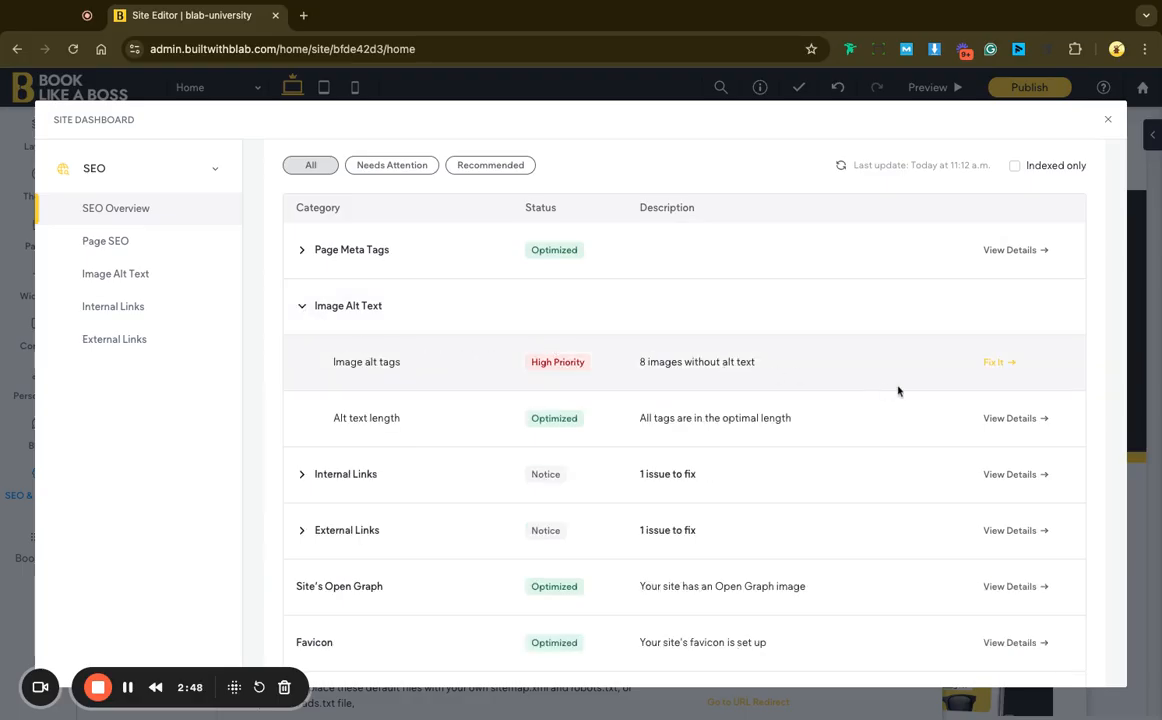
Step: Open the fix for image alt tags and generate alt text with AI for only the images missing it
click(996, 363)
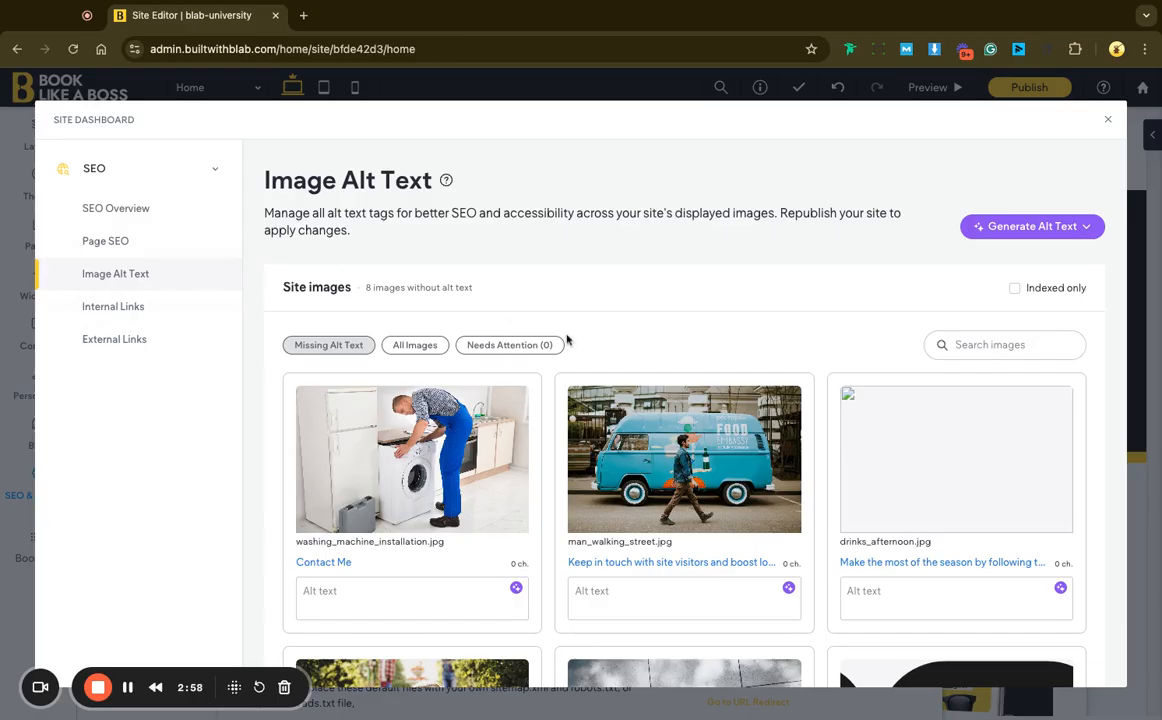
scroll(600, 420, down, 3)
scroll(616, 437, up, 3)
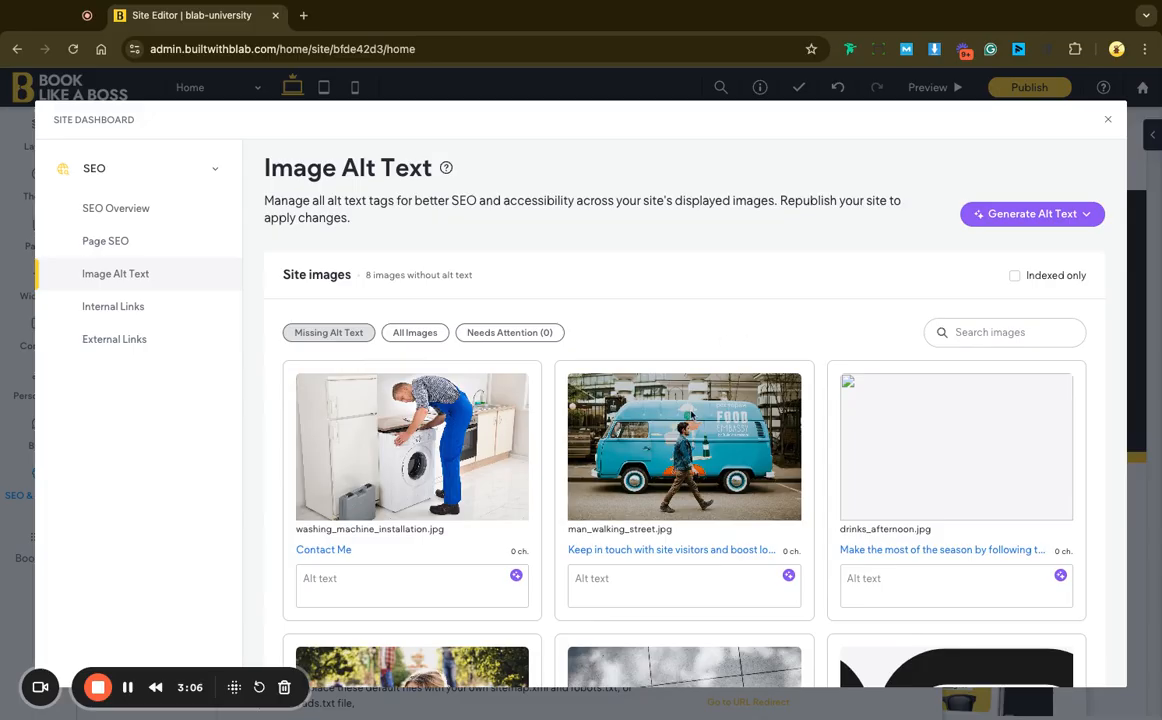
scroll(688, 440, down, 3)
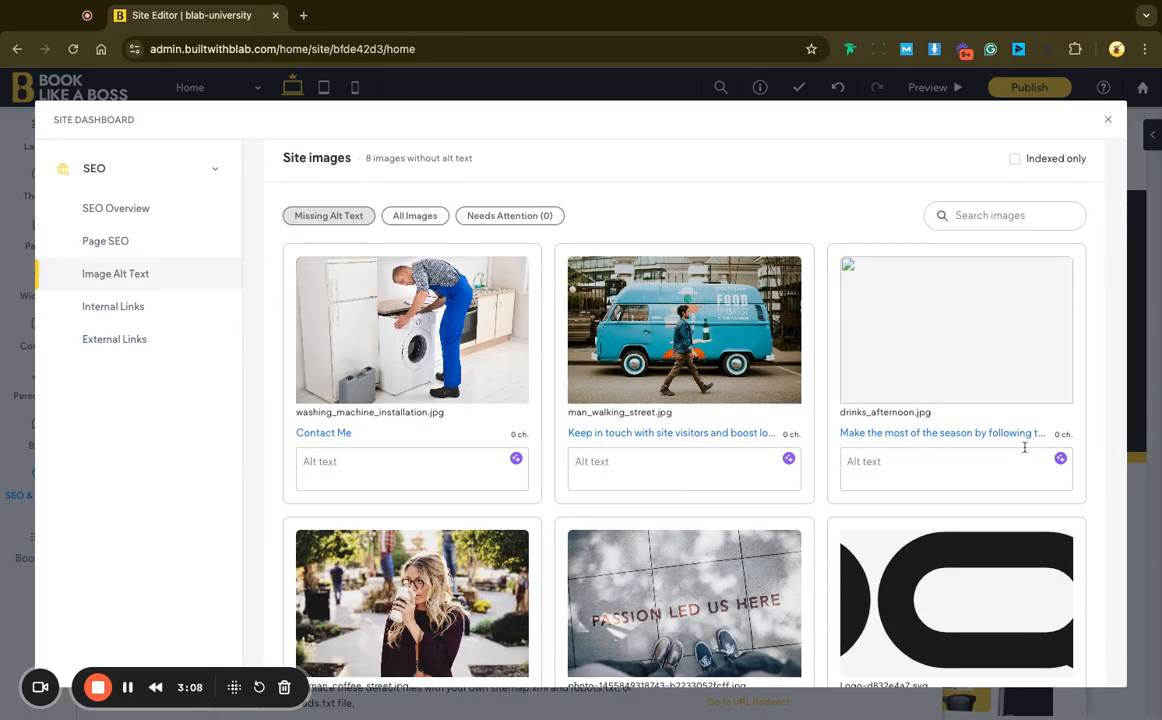
scroll(684, 392, down, 6)
scroll(682, 380, up, 5)
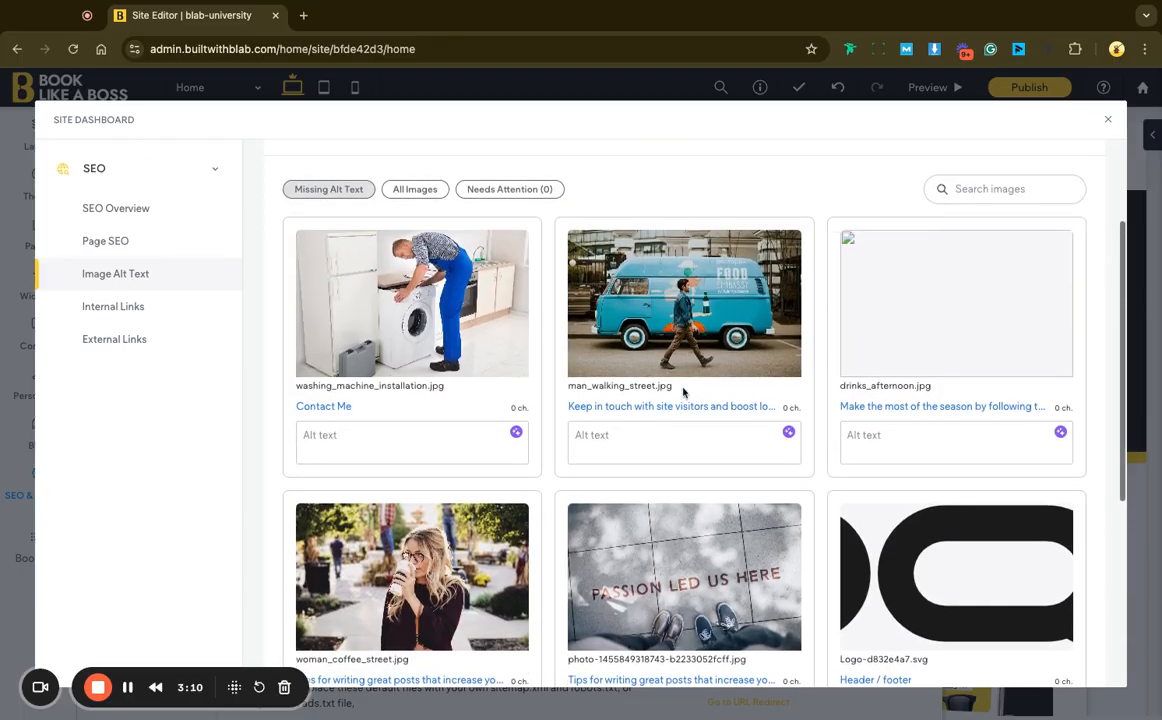
scroll(684, 400, up, 3)
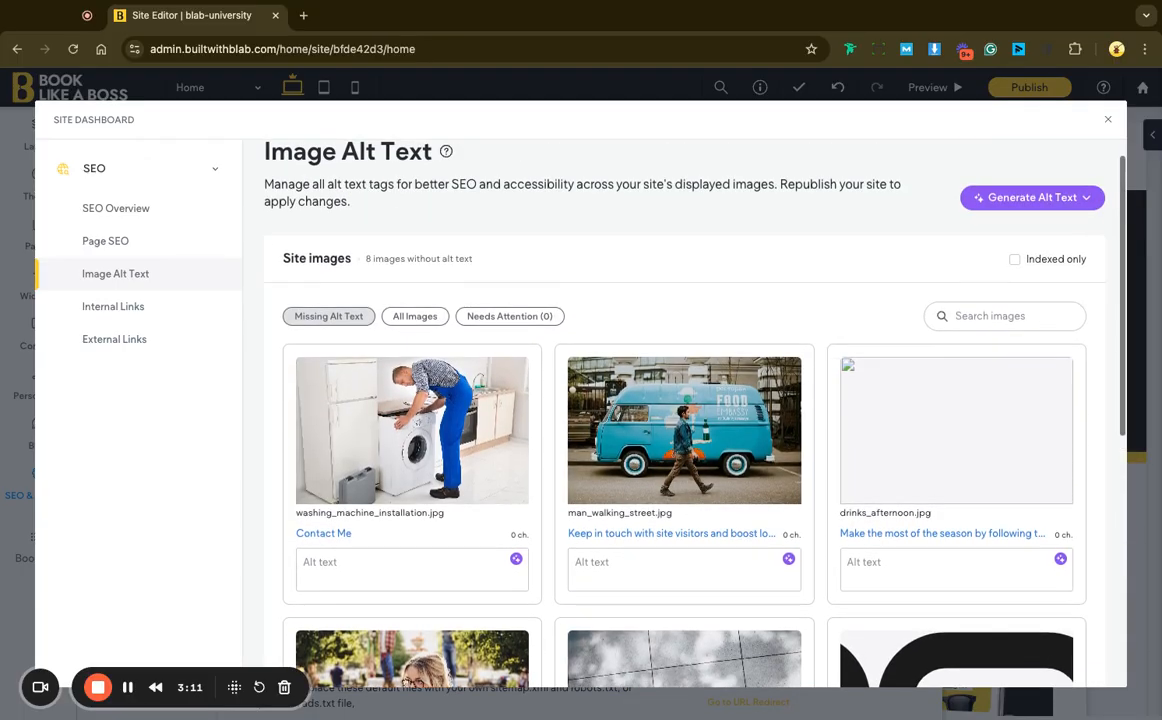
click(1075, 199)
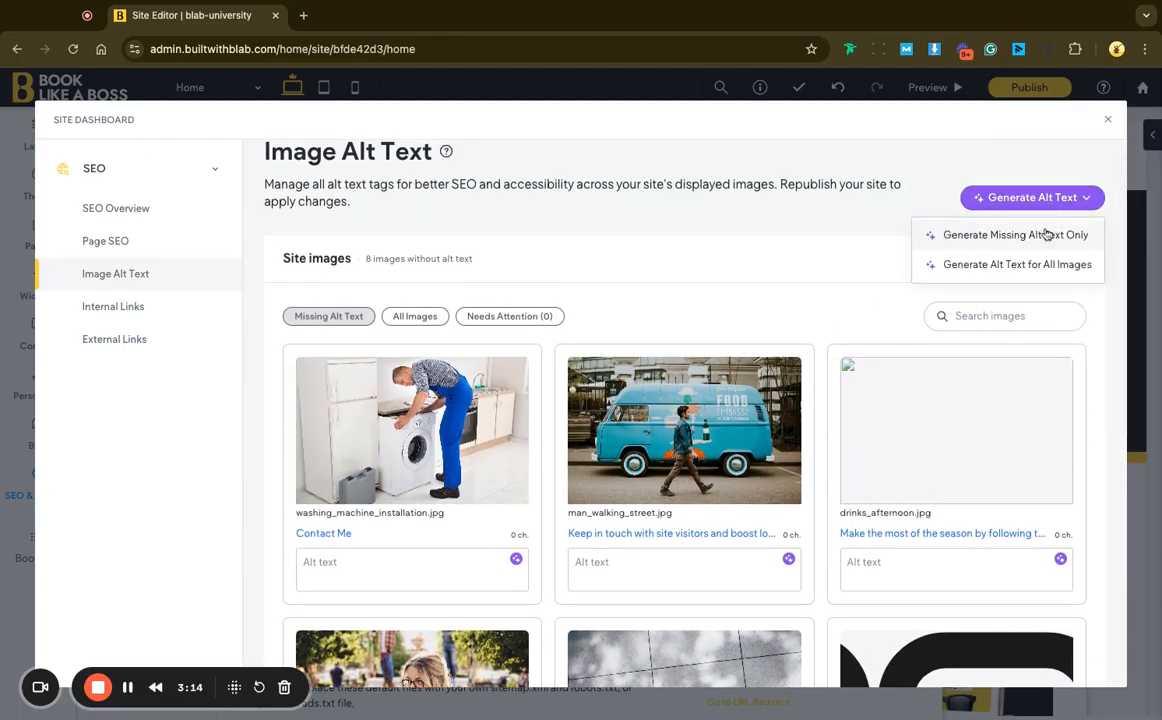
click(1015, 236)
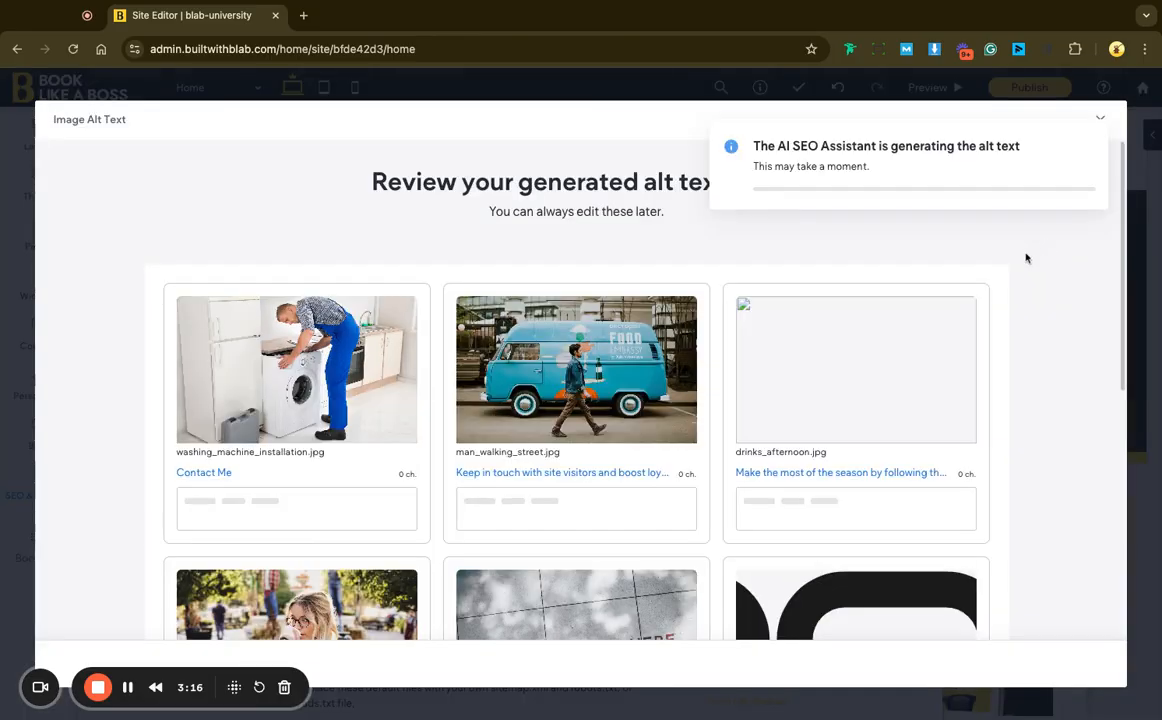
click(868, 222)
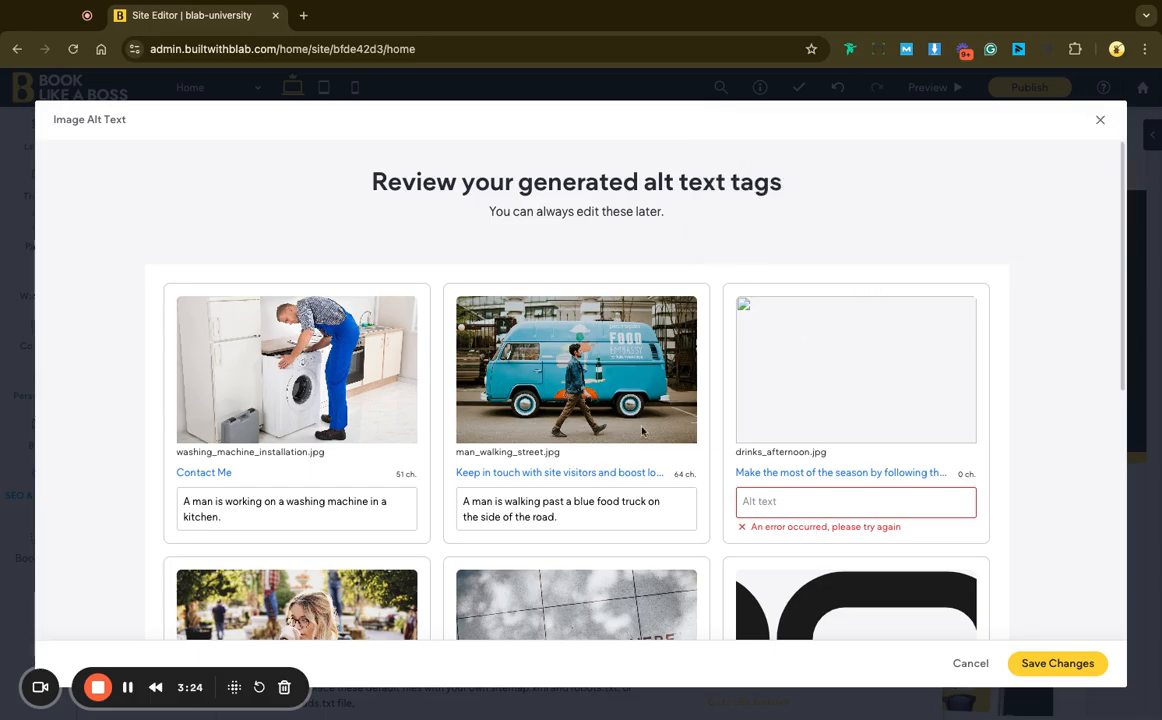
Step: Review the AI-generated alt text for all listed images and save the changes
scroll(527, 541, down, 5)
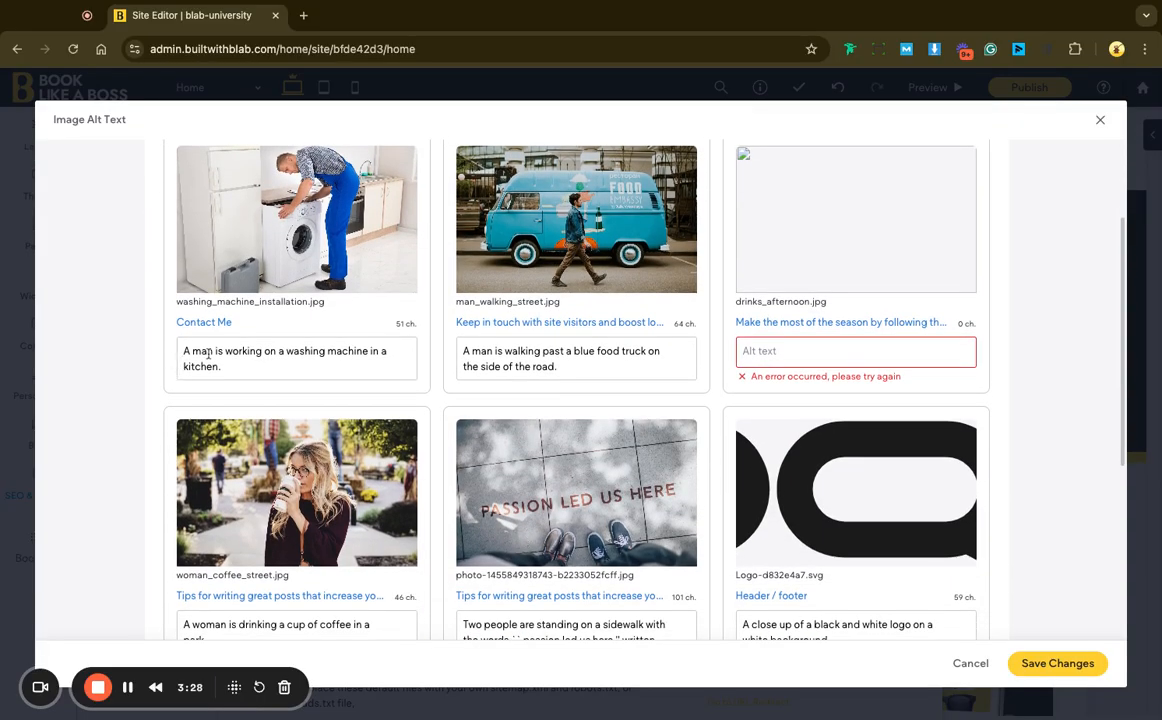
scroll(250, 243, down, 1)
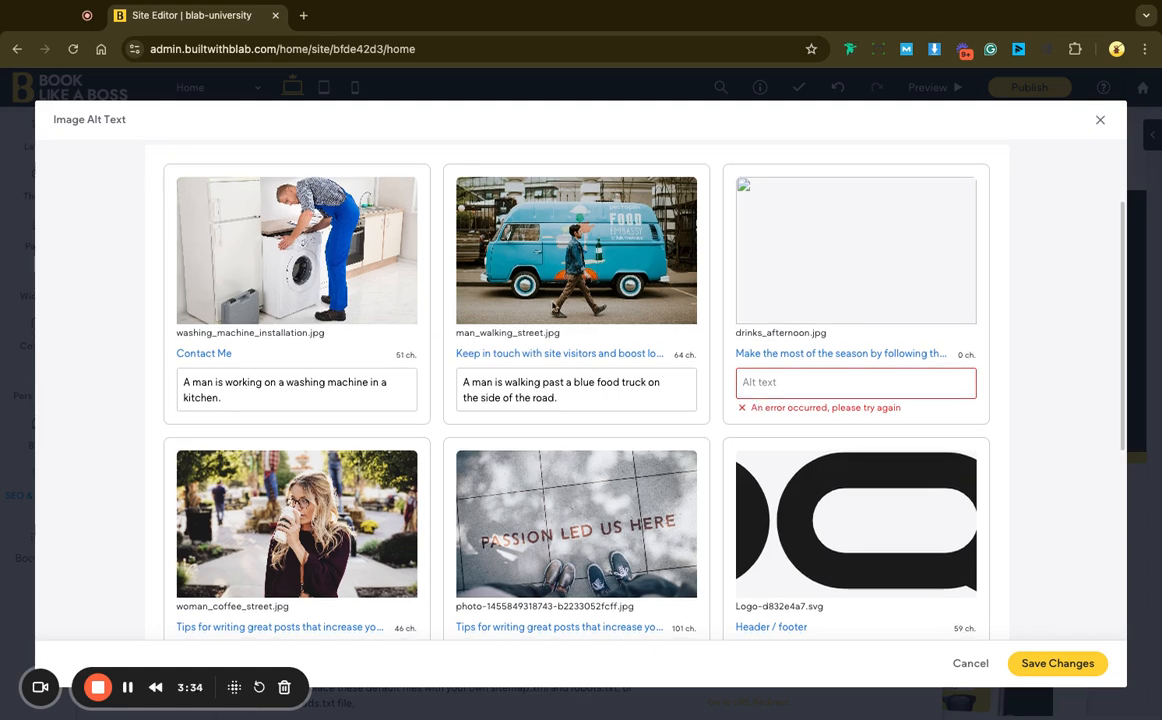
scroll(510, 300, down, 5)
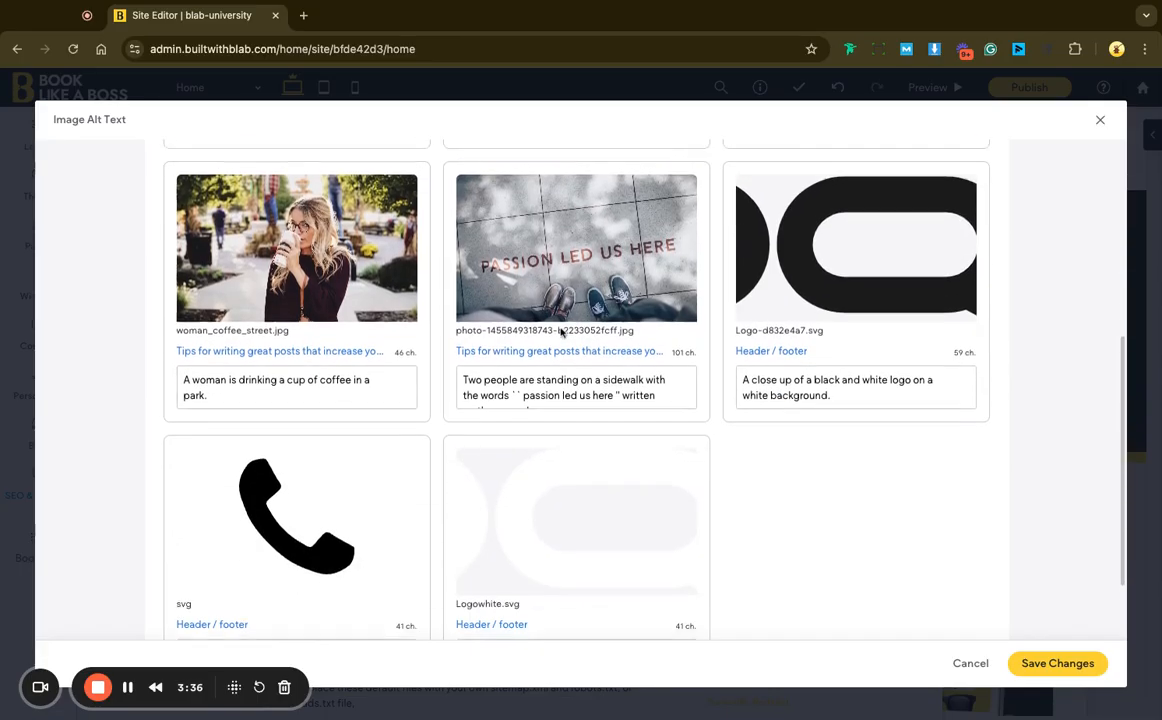
scroll(562, 333, down, 2)
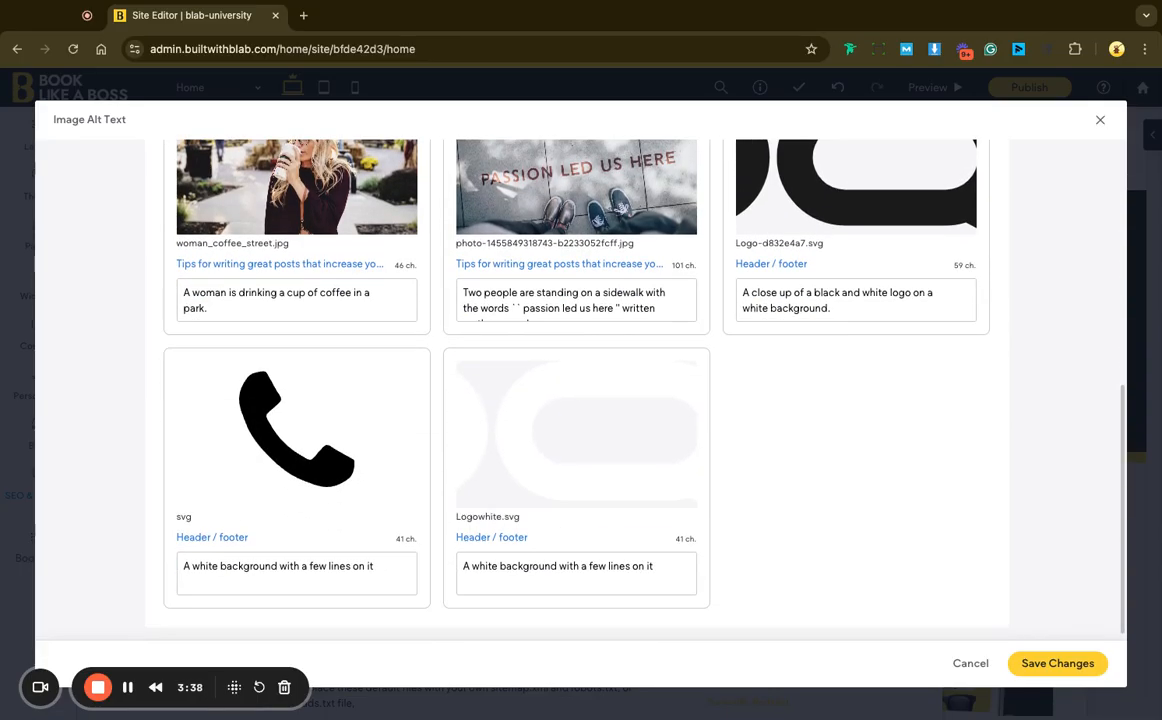
click(1040, 664)
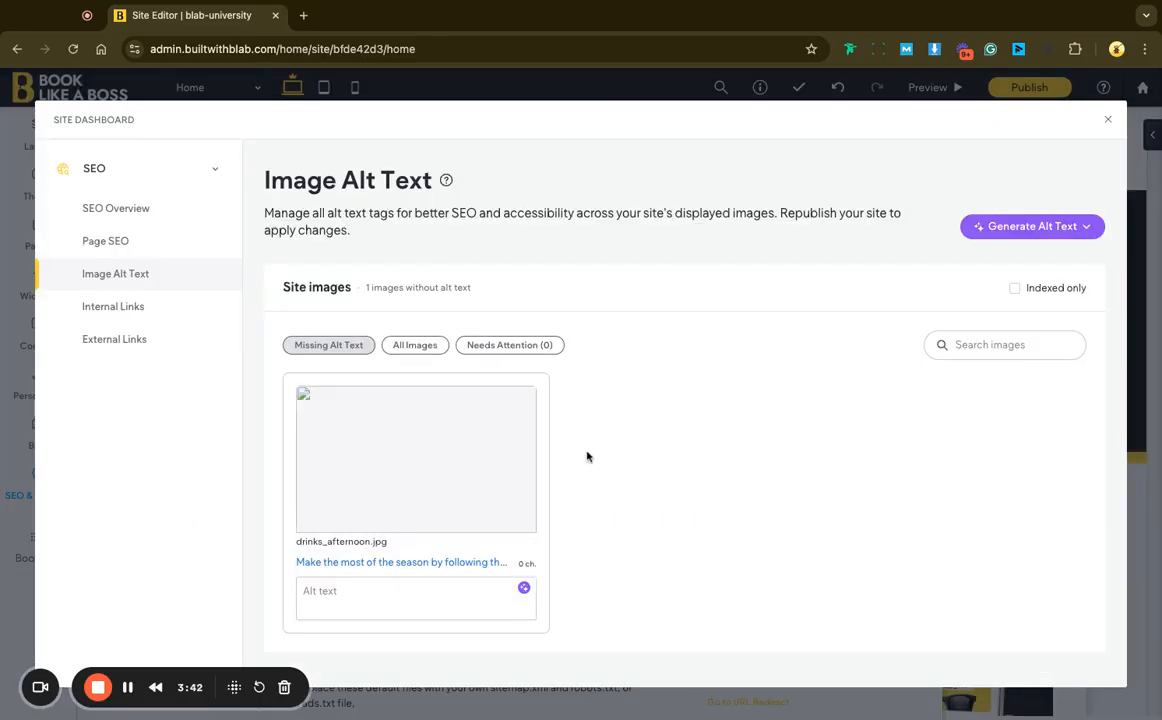
Step: Return to the SEO Overview to check the status of each category, and close the site dashboard
click(169, 217)
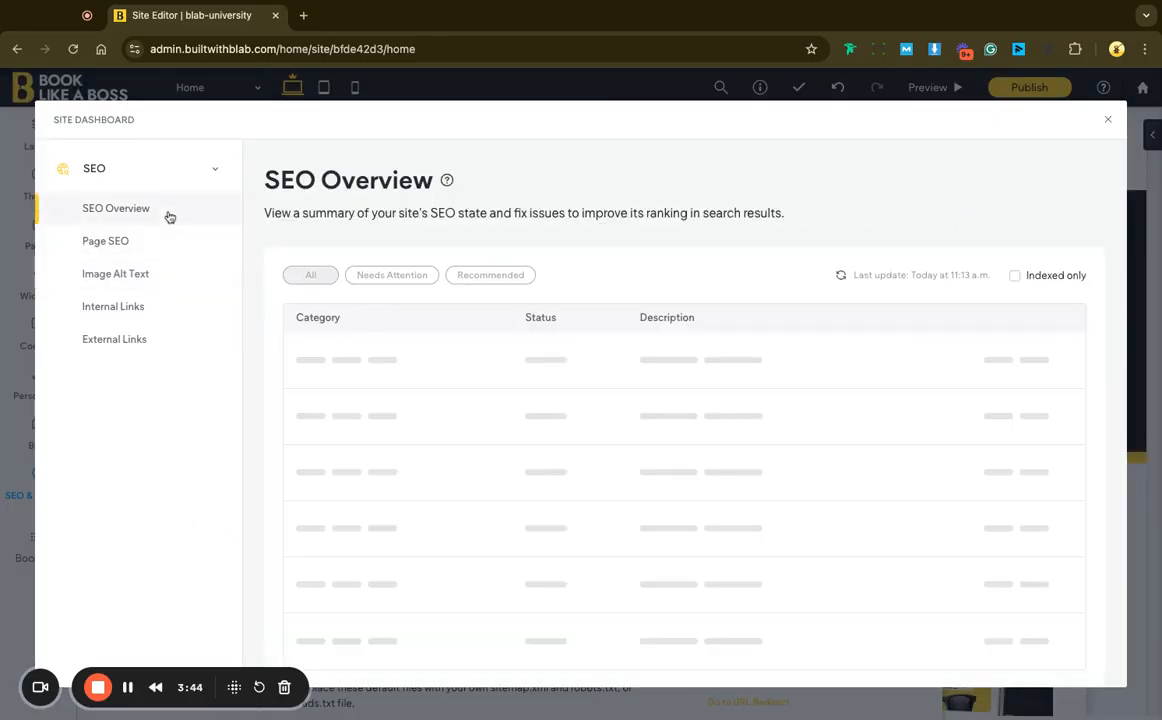
click(127, 173)
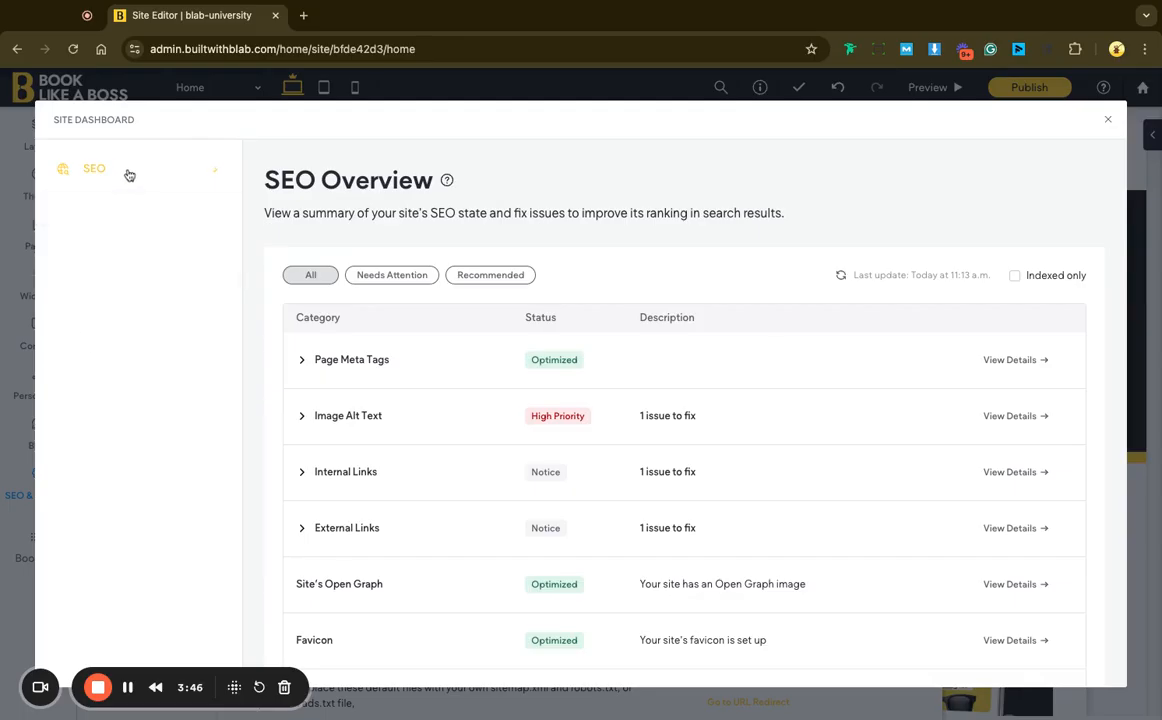
click(128, 175)
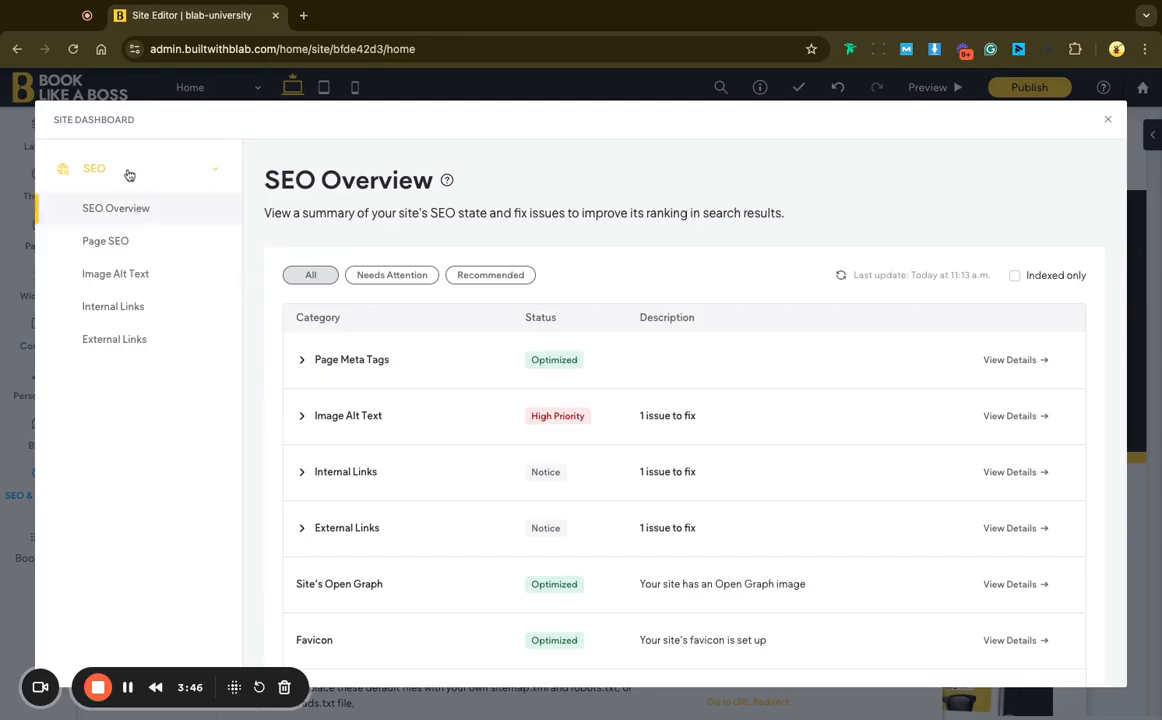
click(1108, 120)
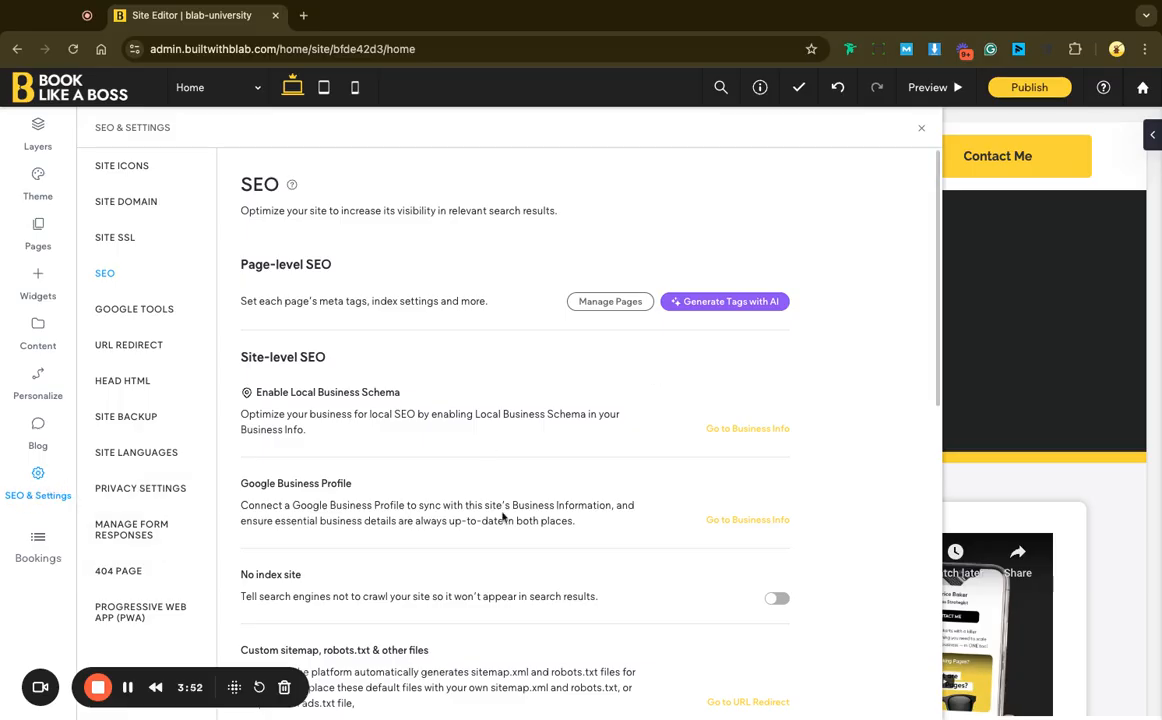
Step: Look through the site-level SEO settings down to the site meta fields, and open the Home page's SEO settings
scroll(546, 579, down, 8)
scroll(546, 579, down, 4)
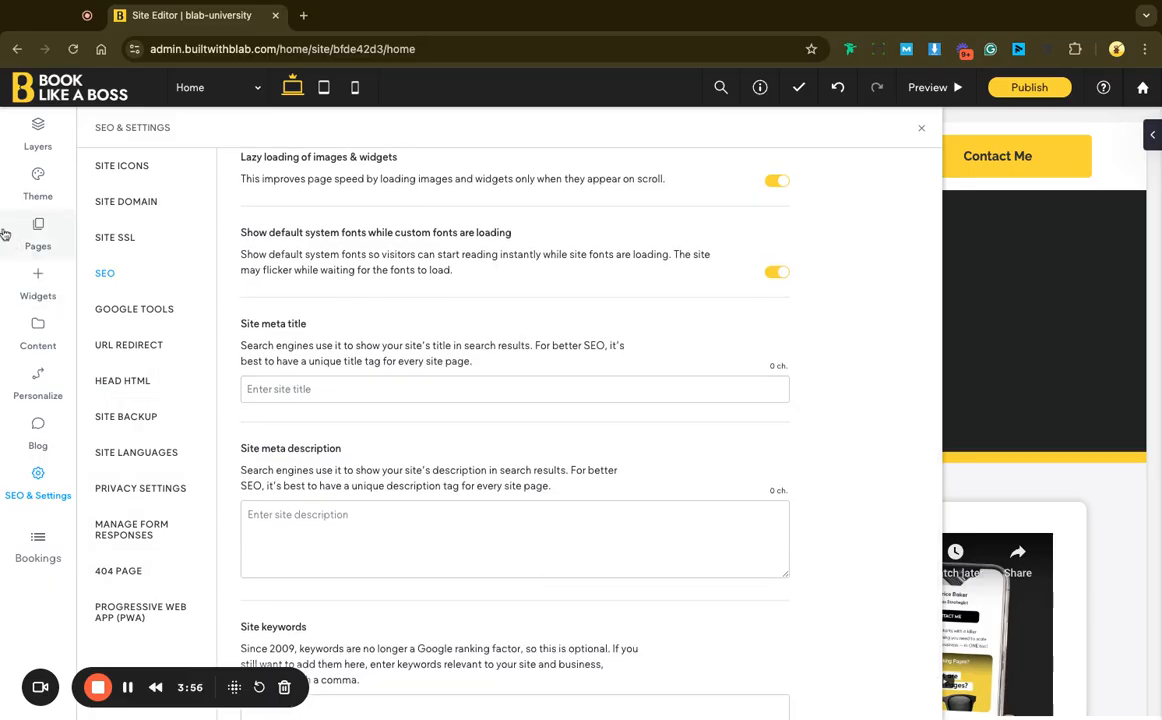
click(36, 218)
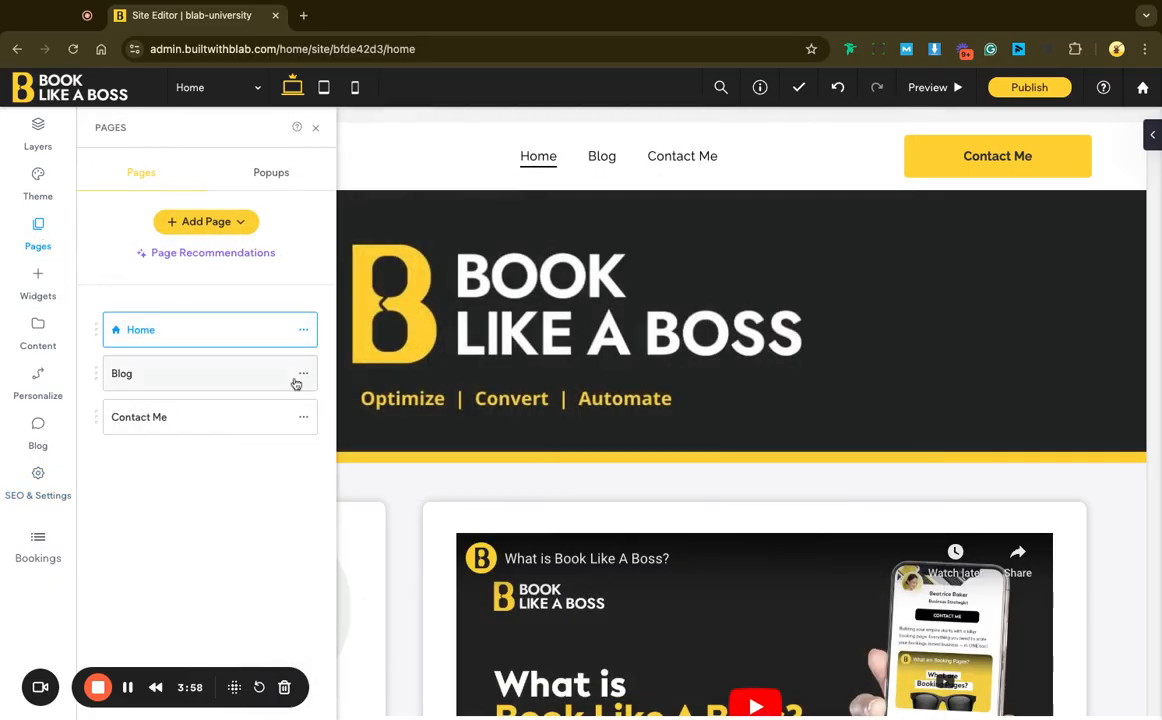
click(303, 331)
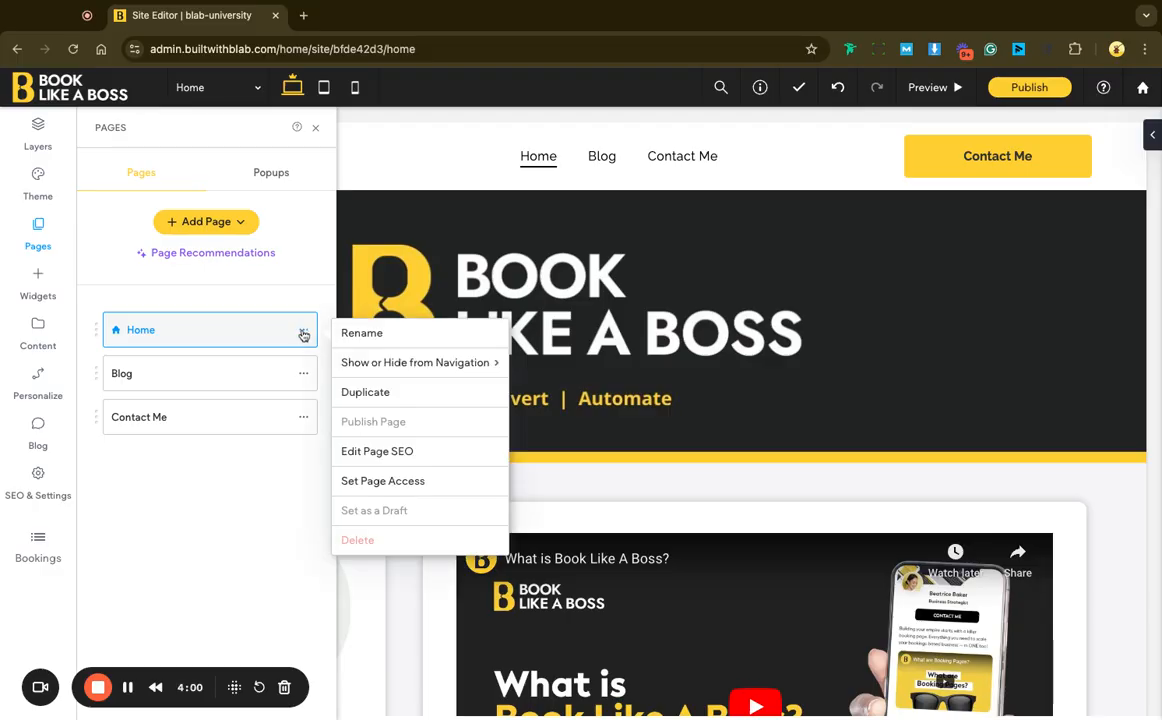
click(371, 452)
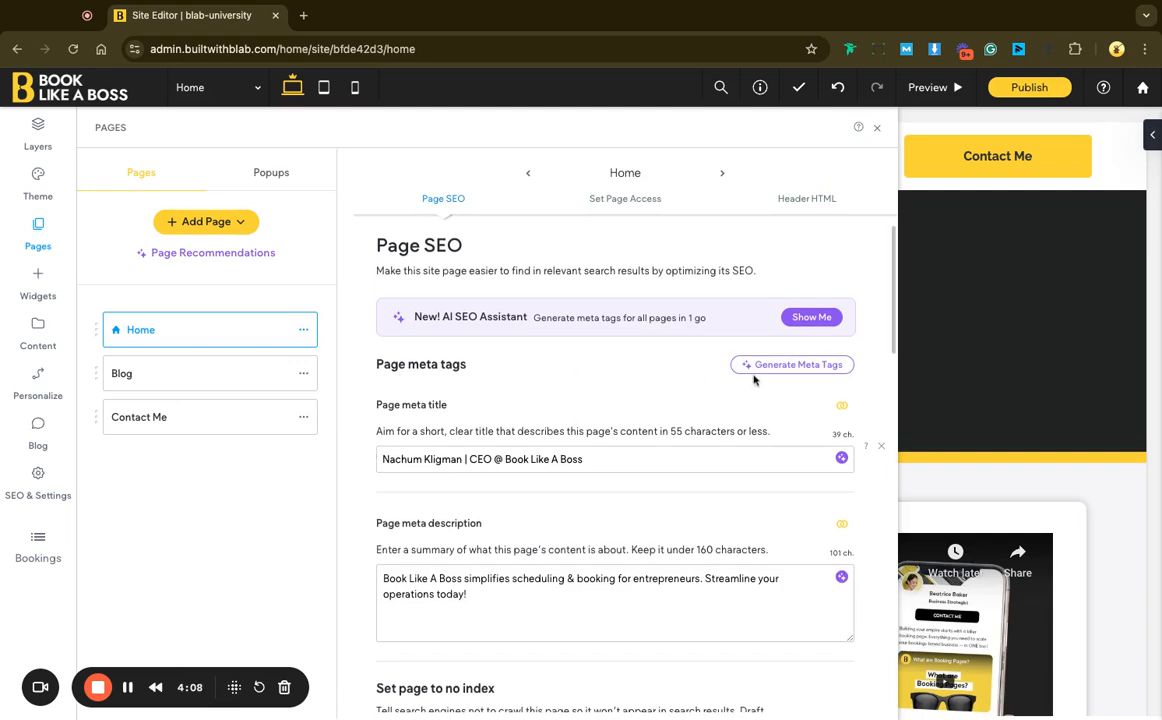
Step: Open the AI SEO Assistant from the Home page's SEO settings and view the SEO Overview
drag(410, 317, 636, 318)
click(706, 326)
click(804, 320)
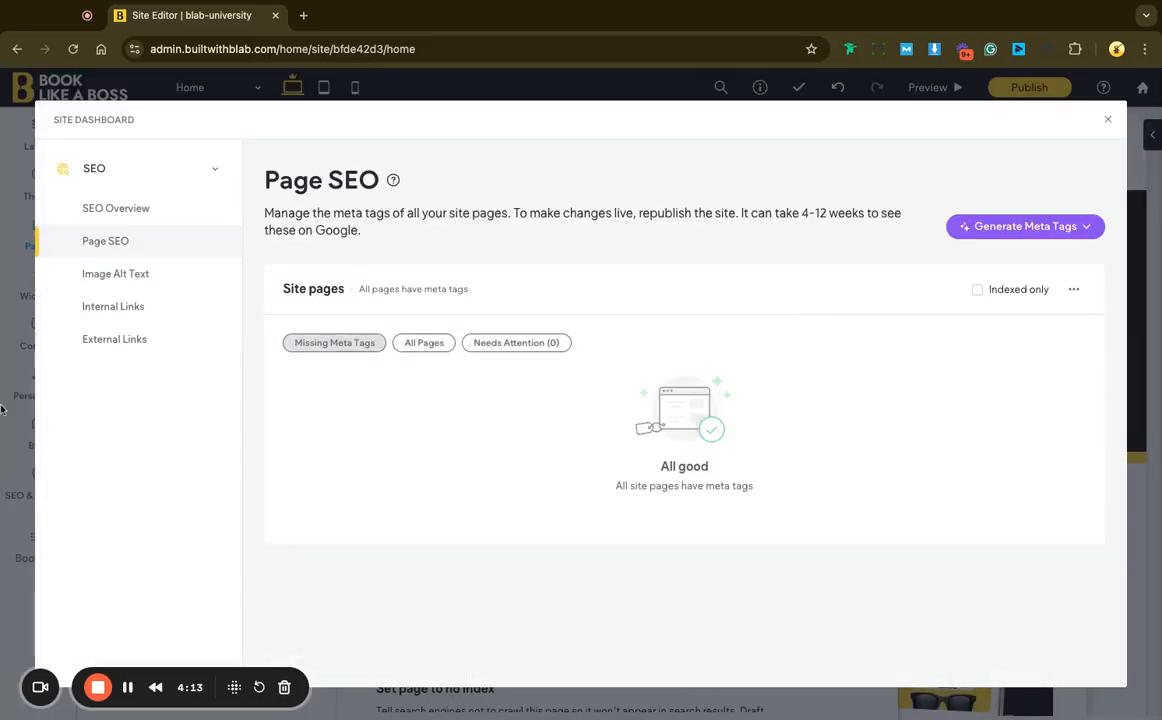
click(131, 214)
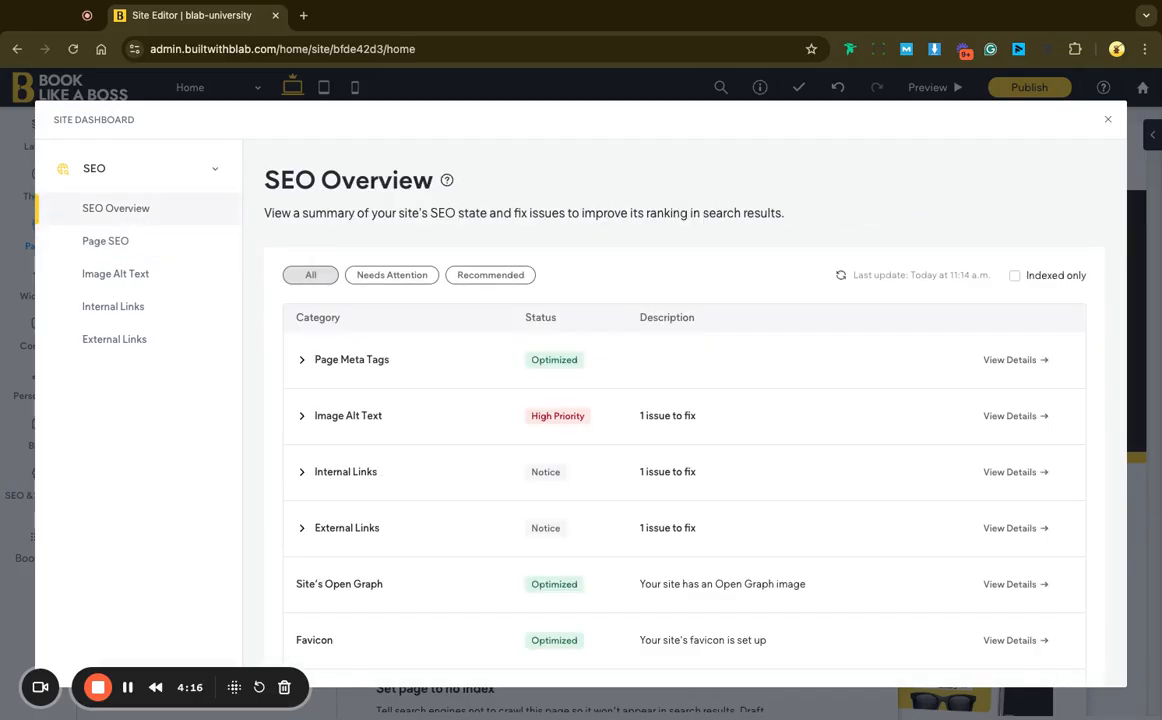